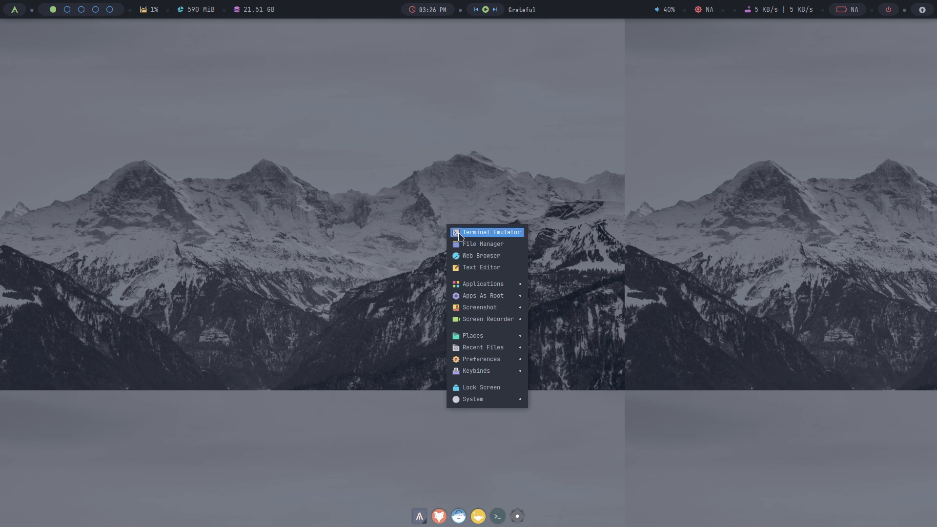
Step: Apply the misty forest staircase image as the wallpaper in Nitrogen, then close Nitrogen
{"action": "mouse_move", "coordinate": [486, 361]}
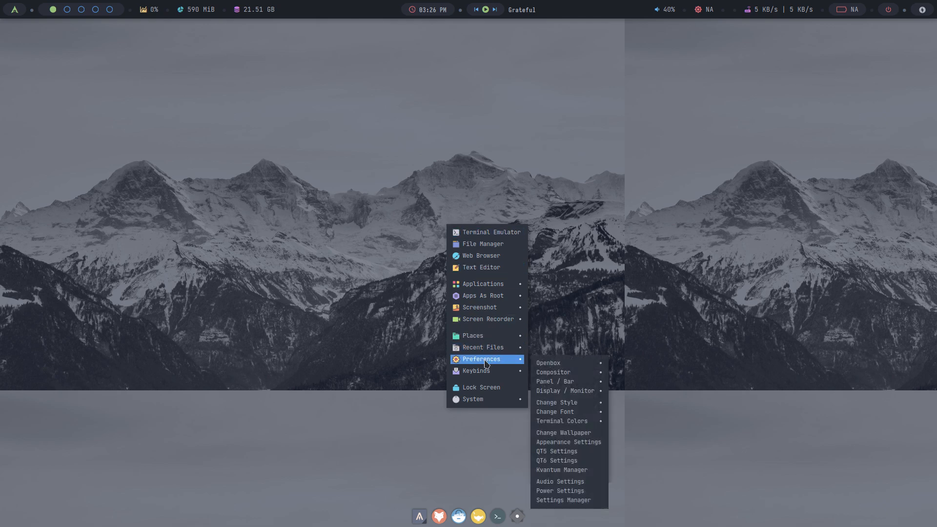
{"action": "left_click", "coordinate": [569, 433]}
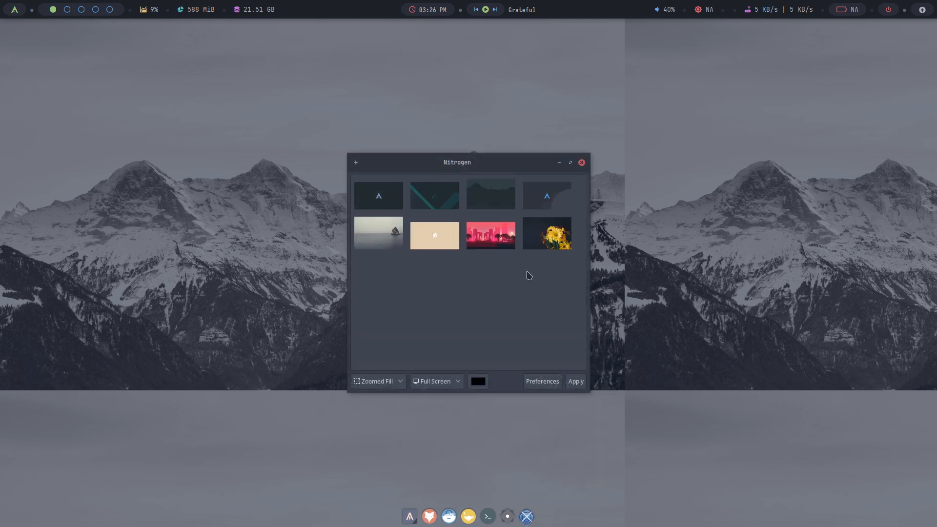
{"action": "left_click", "coordinate": [577, 384]}
{"action": "left_click", "coordinate": [565, 354]}
{"action": "left_click", "coordinate": [574, 382]}
{"action": "left_click", "coordinate": [582, 163]}
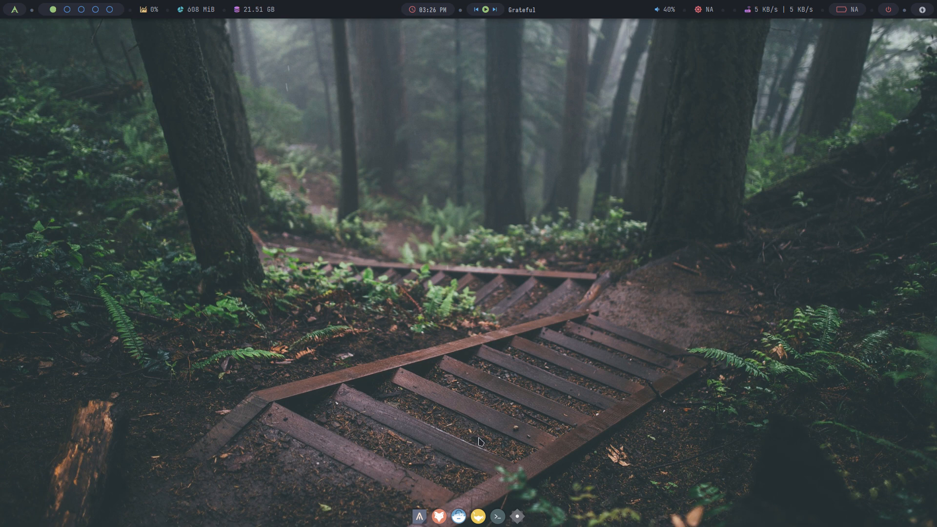
Step: Open a terminal from the dock and run neofetch
{"action": "left_click", "coordinate": [497, 516]}
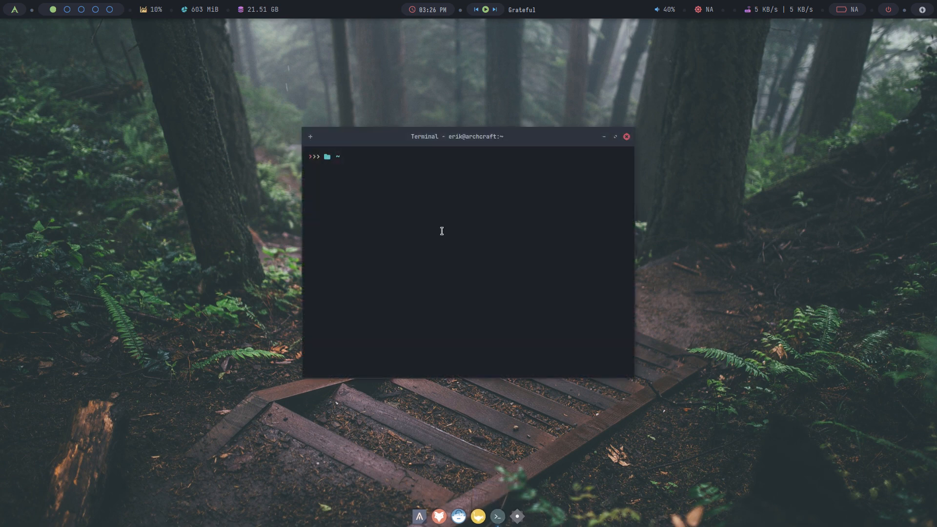
{"action": "type", "text": "neofetch"}
{"action": "key", "text": "Return"}
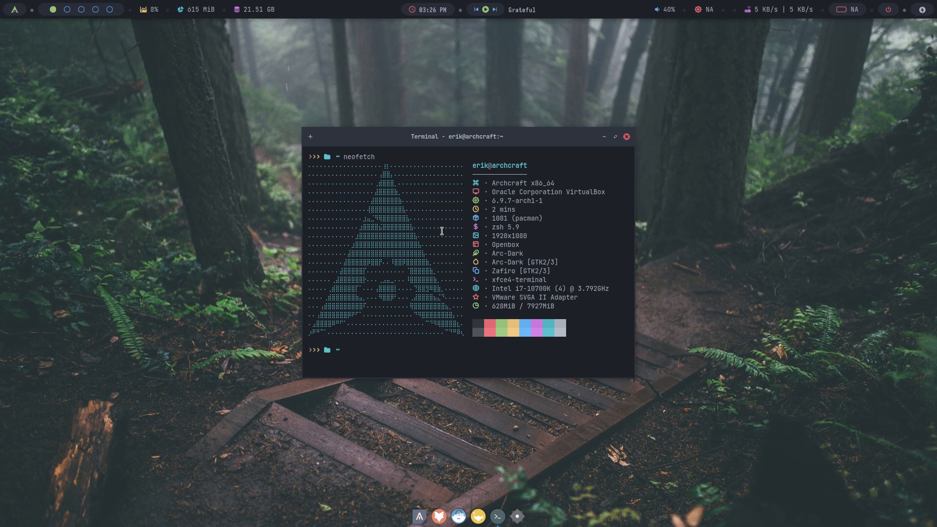
Step: Run a full system upgrade with sudo pacman -Syyu, accepting the three packages
{"action": "type", "text": "sudo pacman -Syyu"}
{"action": "key", "text": "Return"}
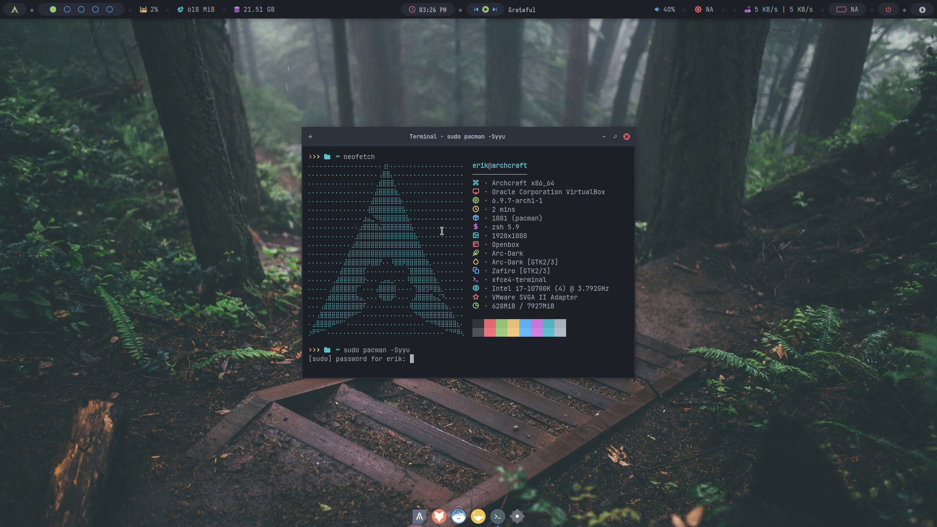
{"action": "key", "text": "Return"}
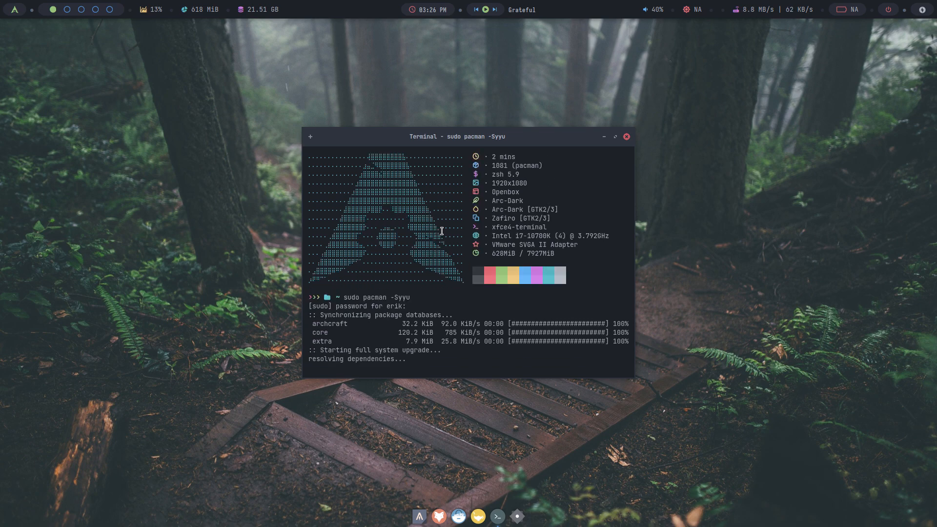
{"action": "key", "text": "Return"}
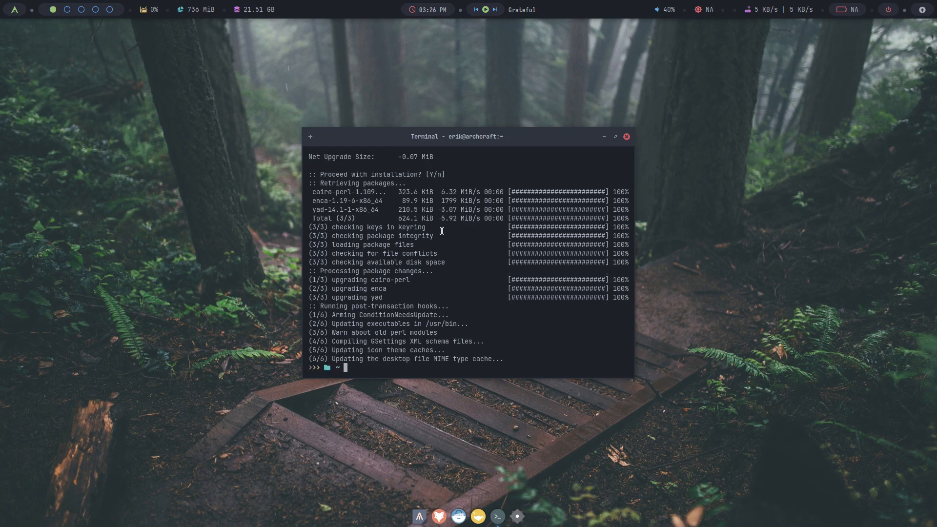
{"action": "type", "text": "yay archlinux tweak"}
Step: Install archlinux-tweak-tool-git from the AUR with yay; the build fails on missing debugedit
{"action": "key", "text": "Return"}
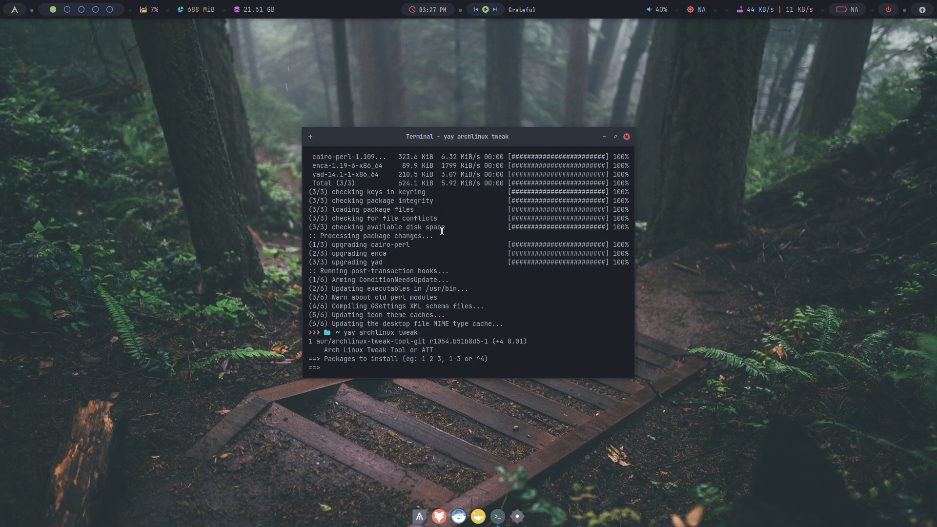
{"action": "type", "text": "1"}
{"action": "key", "text": "Return"}
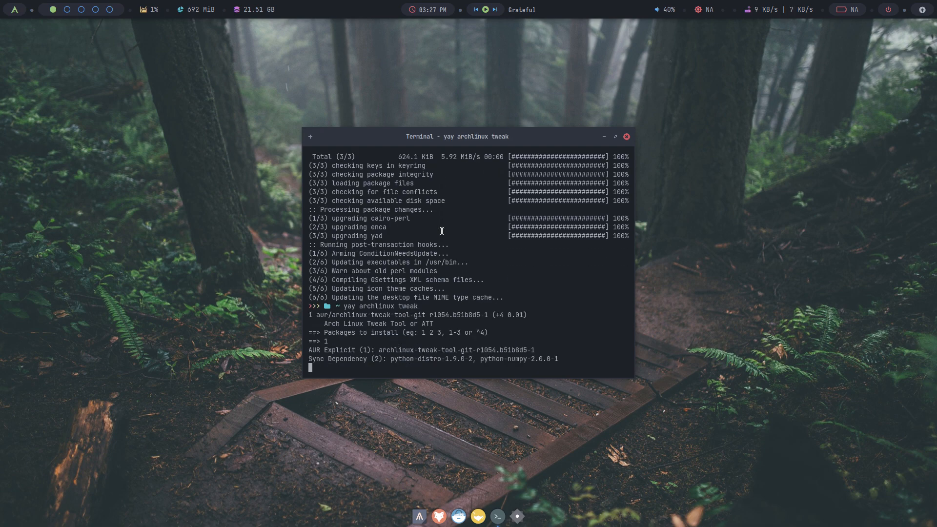
{"action": "key", "text": "Return"}
{"action": "key", "text": "Return"}
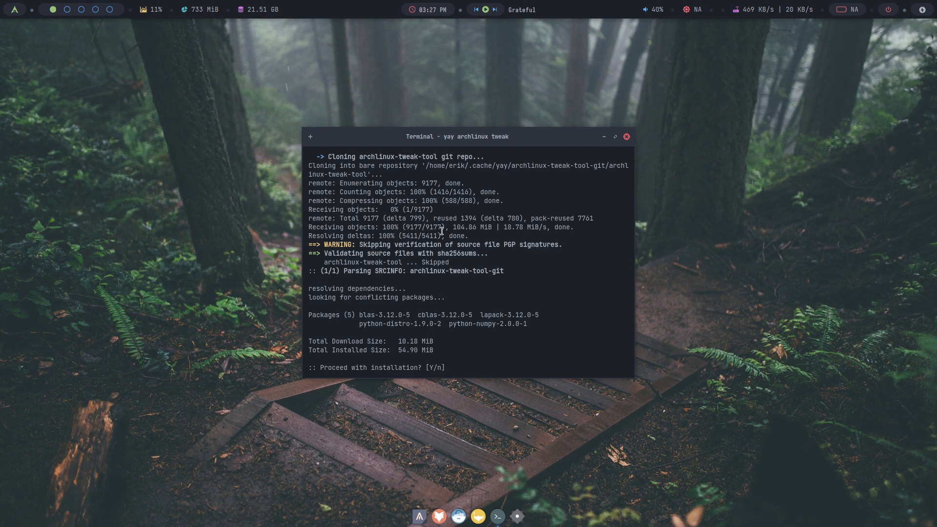
{"action": "key", "text": "Return"}
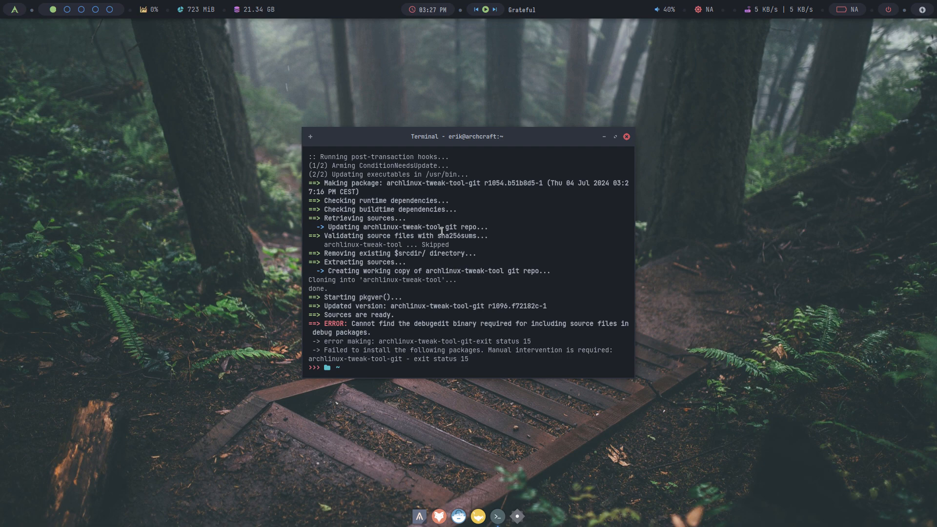
{"action": "type", "text": "sudo nano /etc/makepkg.conf"}
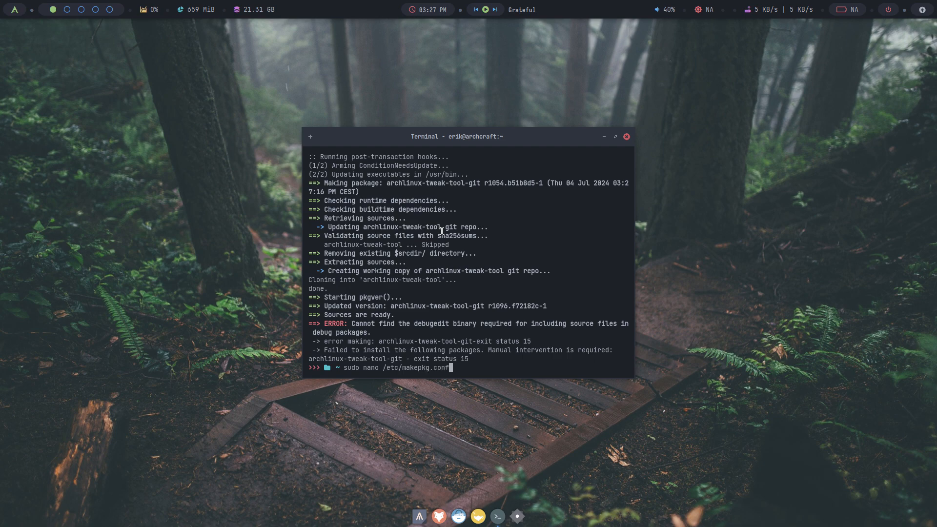
Step: Change debug to !debug in the OPTIONS line of /etc/makepkg.conf and save
{"action": "key", "text": "Return"}
{"action": "key", "text": "Page_Down"}
{"action": "key", "text": "Page_Down"}
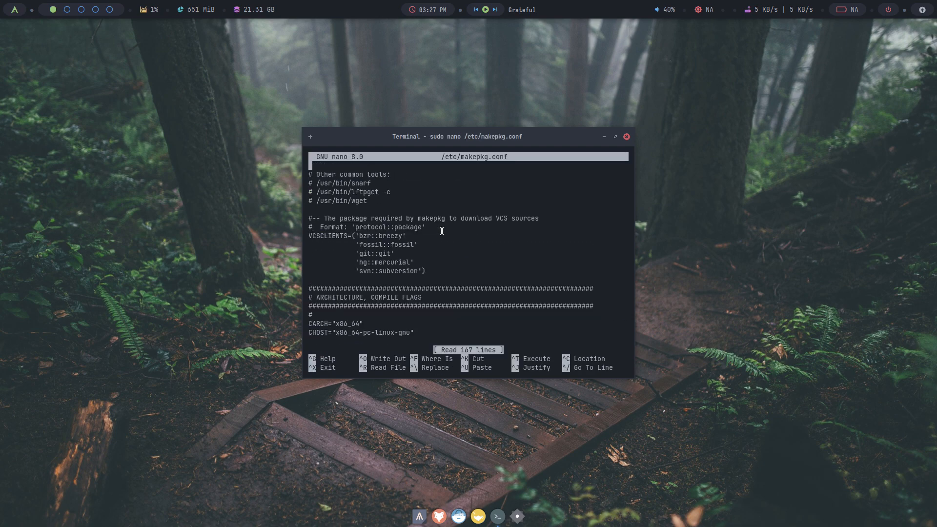
{"action": "key", "text": "Page_Down"}
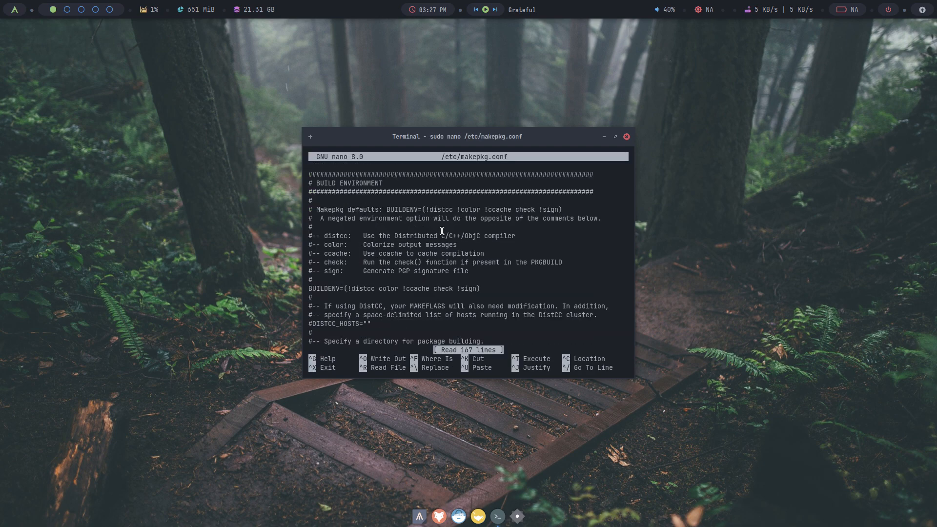
{"action": "key", "text": "Page_Down"}
{"action": "key", "text": "Page_Down"}
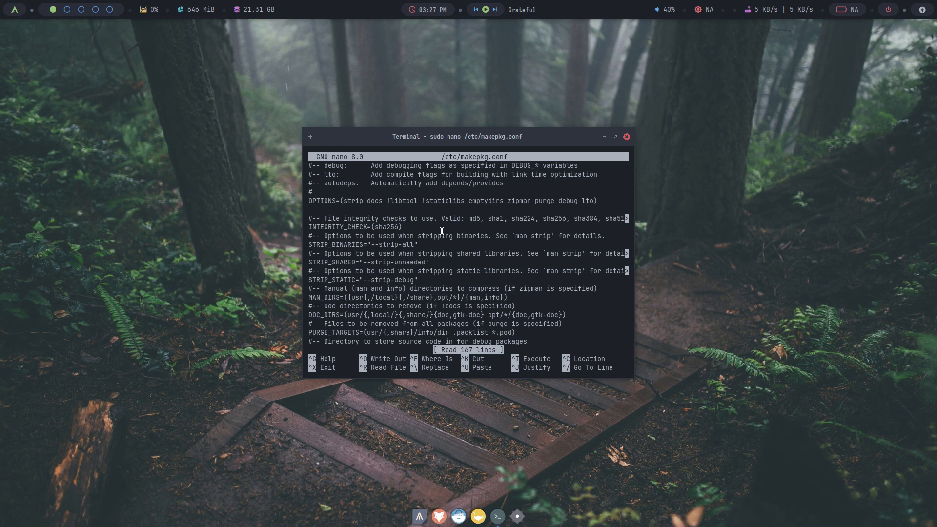
{"action": "key", "text": "Page_Up"}
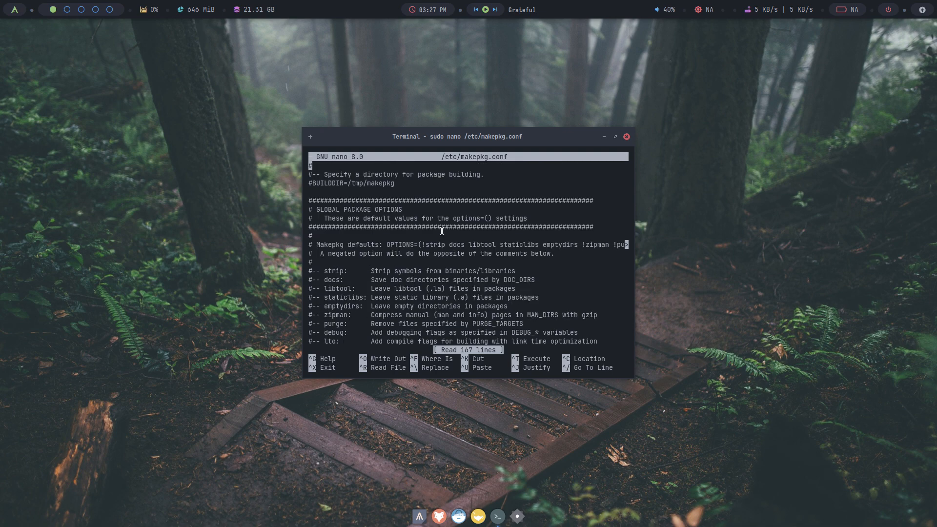
{"action": "key", "text": "Page_Down"}
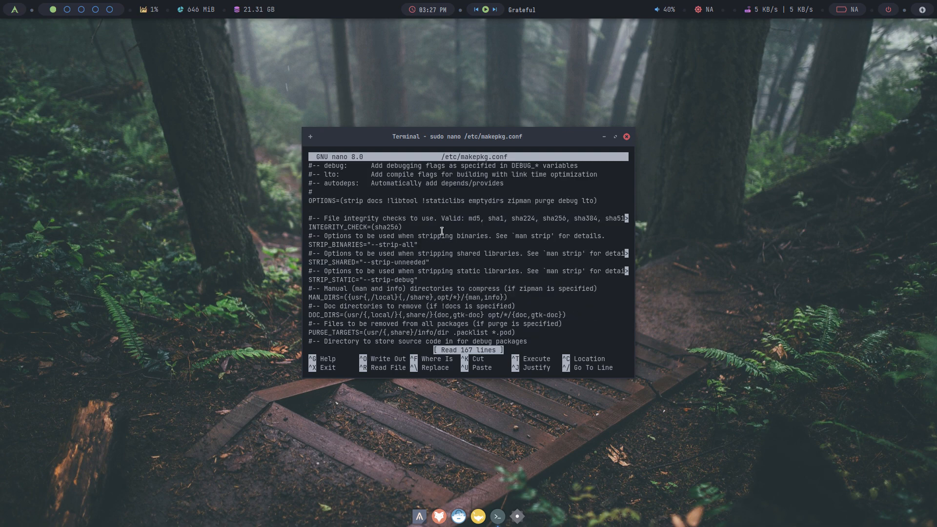
{"action": "key", "text": "Up"}
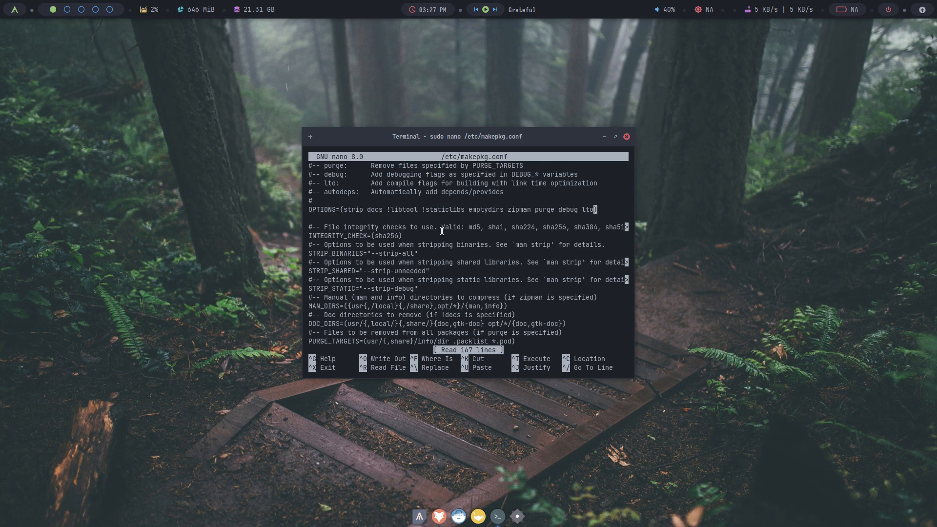
{"action": "key", "text": "Left"}
{"action": "key", "text": "Left"}
{"action": "key", "text": "Left"}
{"action": "key", "text": "Left"}
{"action": "key", "text": "Left"}
{"action": "key", "text": "Left"}
{"action": "key", "text": "Left"}
{"action": "key", "text": "Left"}
{"action": "key", "text": "Left"}
{"action": "type", "text": "!"}
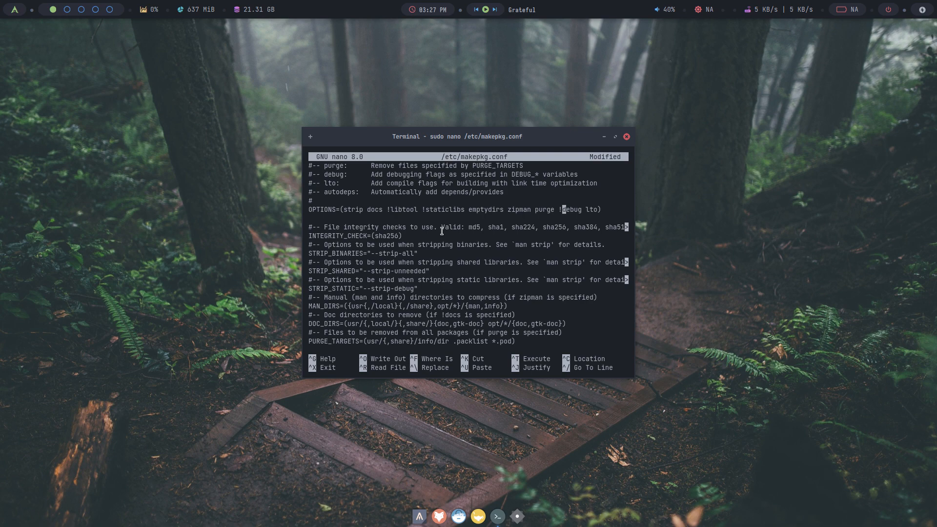
{"action": "type", "text": "x"}
{"action": "key", "text": "ctrl+x"}
{"action": "key", "text": "y"}
{"action": "key", "text": "Return"}
Step: Rerun the yay install of archlinux-tweak-tool-git, which now builds and installs successfully
{"action": "key", "text": "Up"}
{"action": "key", "text": "Up"}
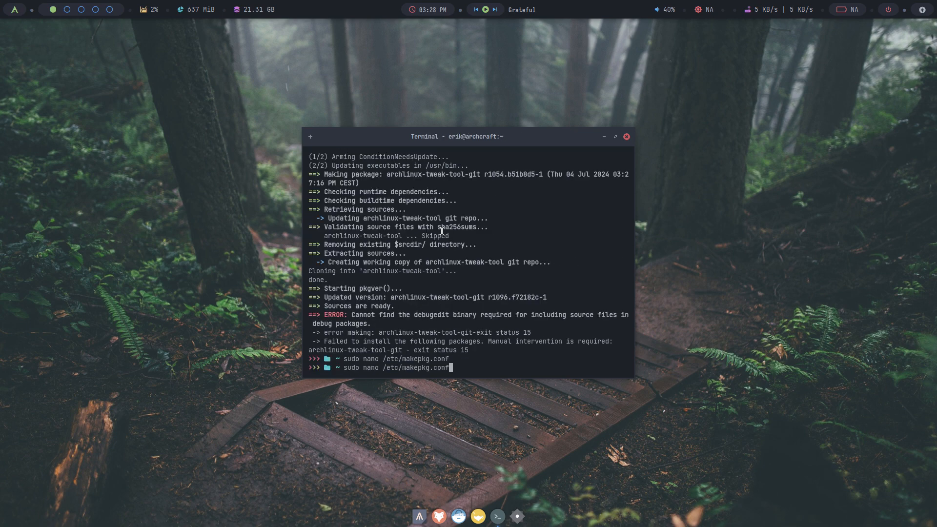
{"action": "key", "text": "Return"}
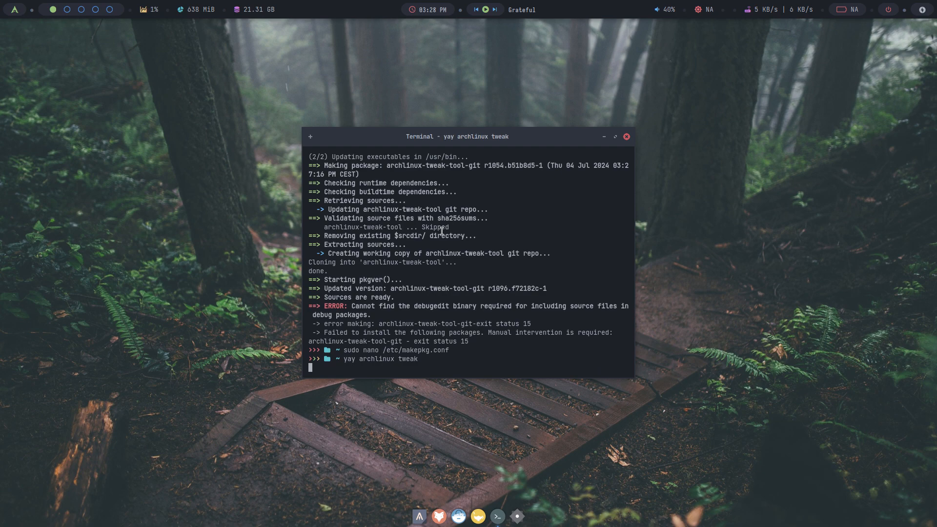
{"action": "type", "text": "1"}
{"action": "key", "text": "Return"}
{"action": "key", "text": "Return"}
{"action": "key", "text": "Return"}
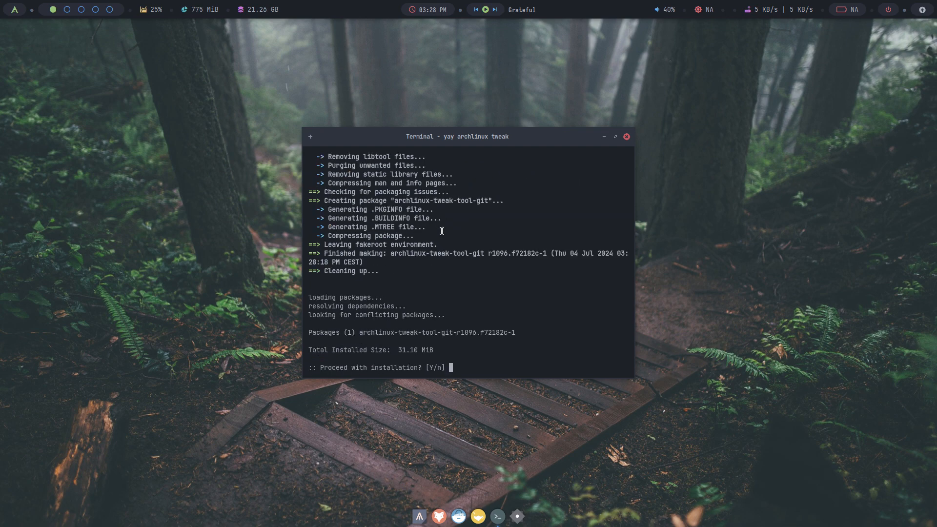
{"action": "key", "text": "Return"}
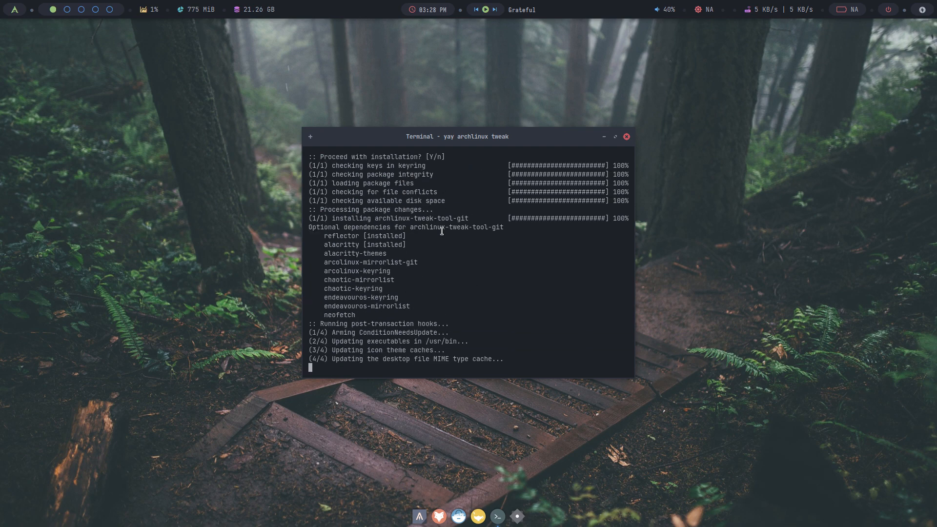
Step: Launch the Tweak Tool with att and enter the sudo password
{"action": "type", "text": "att"}
{"action": "key", "text": "Return"}
{"action": "type", "text": "•"}
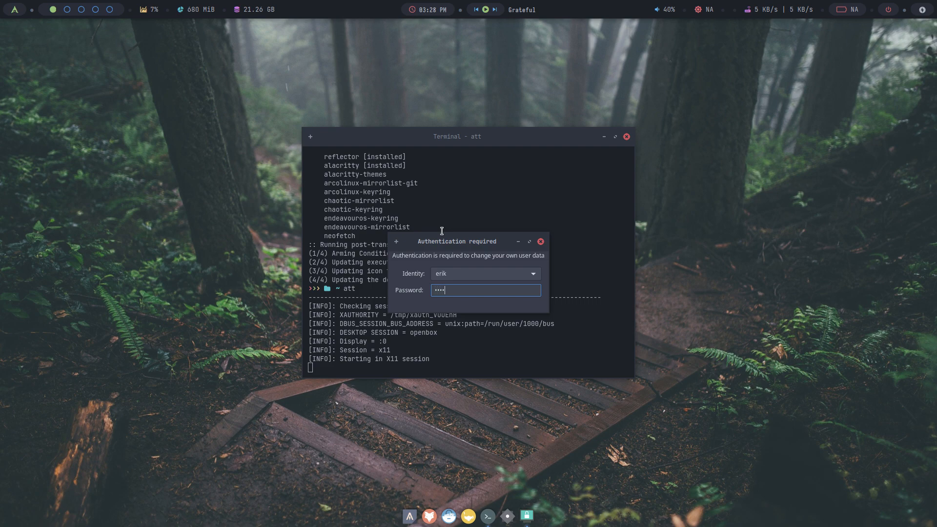
{"action": "key", "text": "Return"}
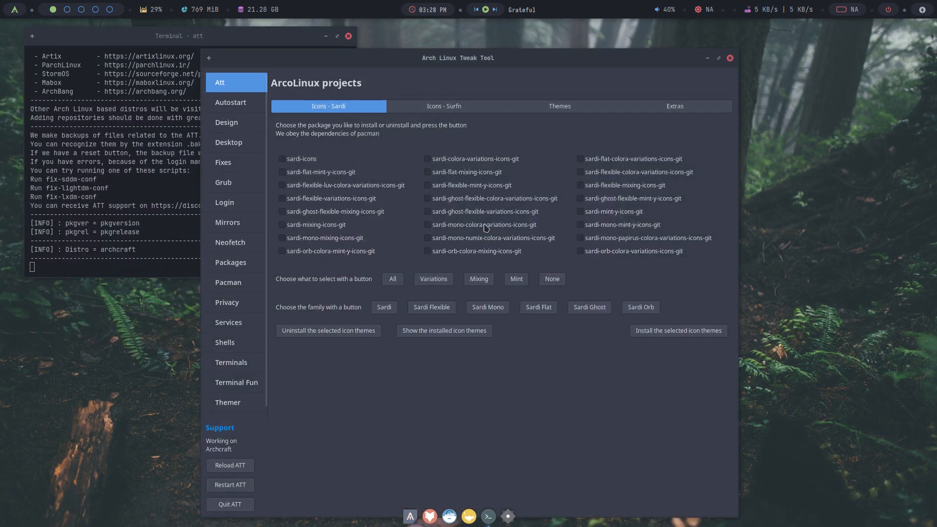
Step: Move the Tweak Tool window aside and check the desktop list, keeping awesome selected
{"action": "left_click_drag", "start_coordinate": [516, 58], "coordinate": [637, 35]}
{"action": "left_click", "coordinate": [359, 126]}
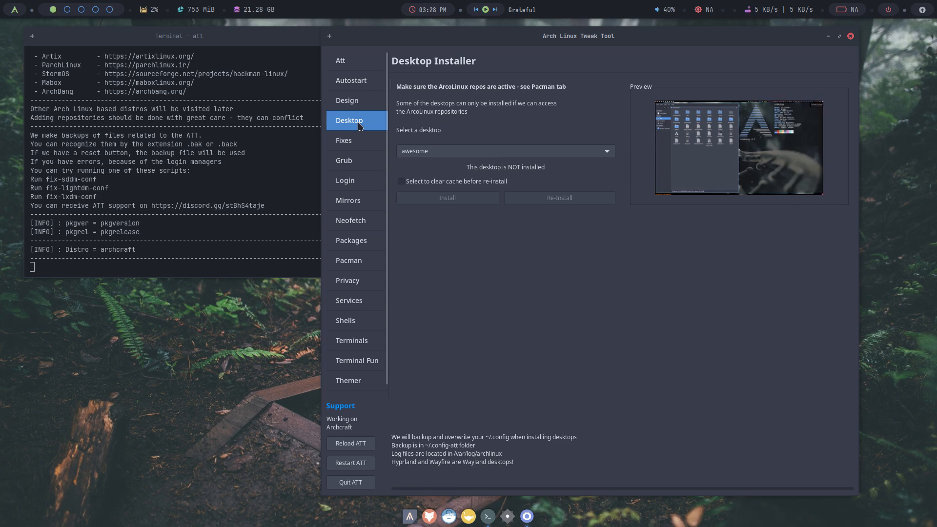
{"action": "left_click", "coordinate": [456, 153]}
{"action": "left_click", "coordinate": [475, 159]}
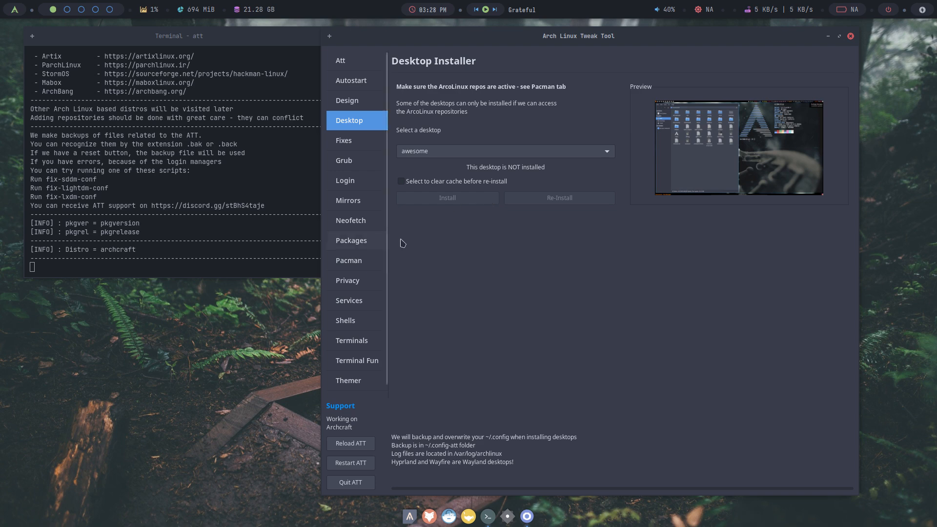
Step: Install the ArcoLinux keys and mirrors on the Pacman page and restart ATT
{"action": "left_click", "coordinate": [357, 262]}
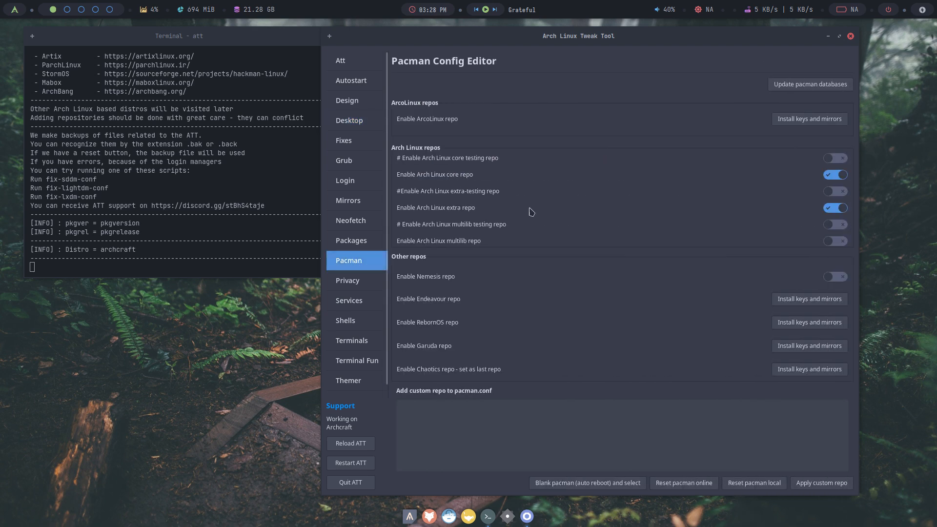
{"action": "left_click", "coordinate": [791, 122]}
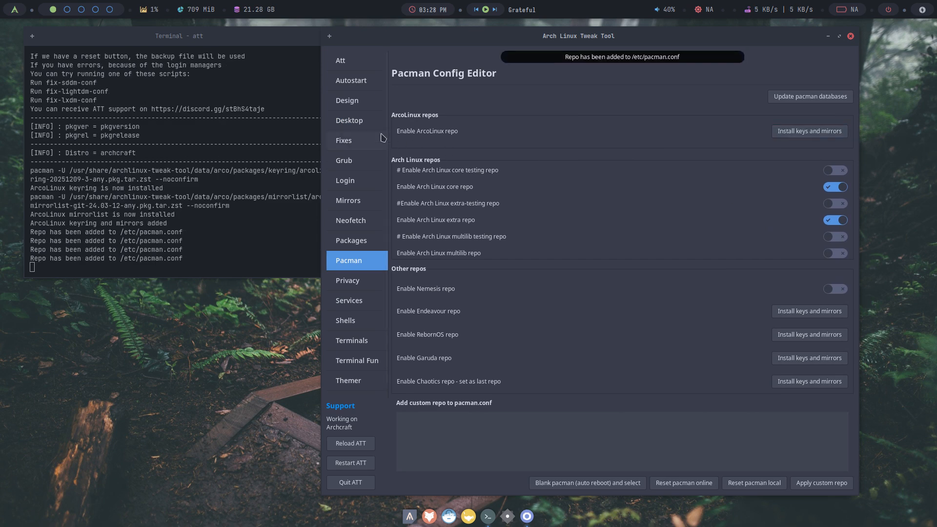
{"action": "left_click", "coordinate": [350, 463]}
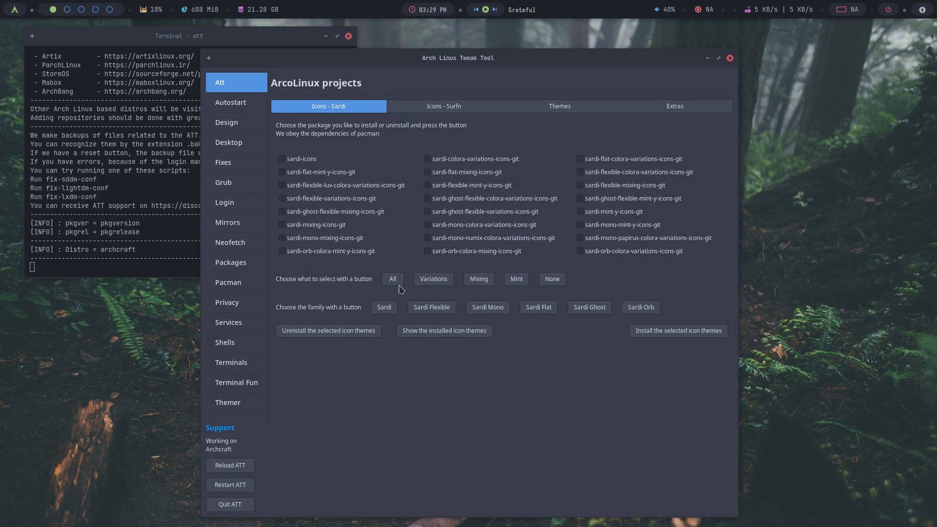
Step: Install the awesome desktop from the Desktop page and check the removed skel files in the output
{"action": "left_click", "coordinate": [249, 151]}
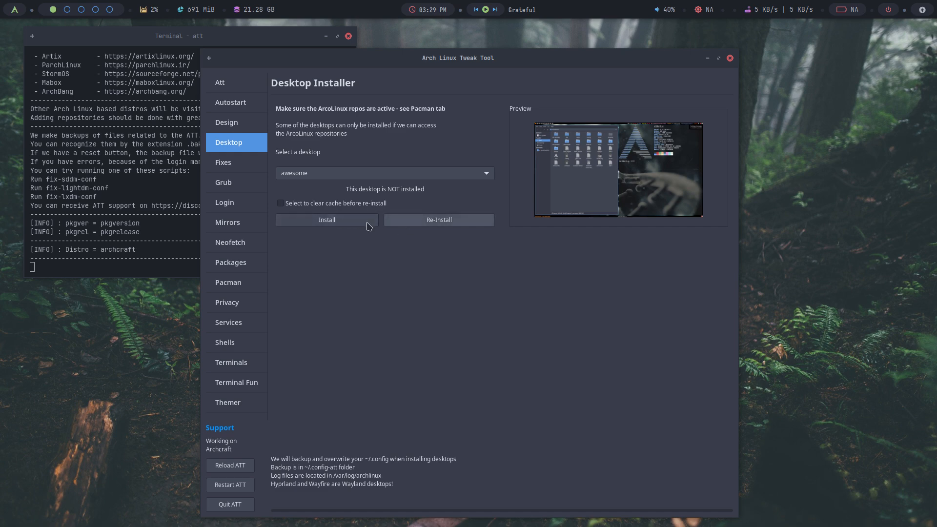
{"action": "left_click_drag", "start_coordinate": [441, 56], "coordinate": [609, 33]}
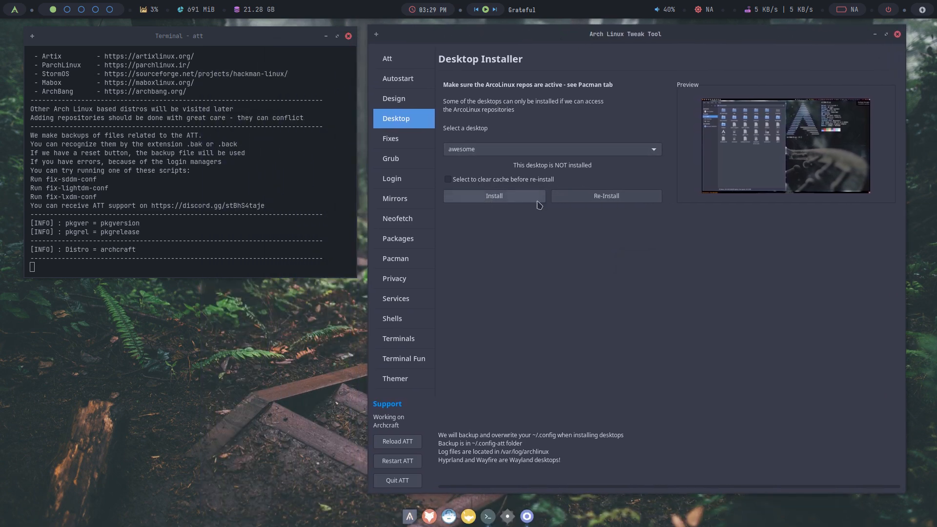
{"action": "left_click", "coordinate": [480, 198]}
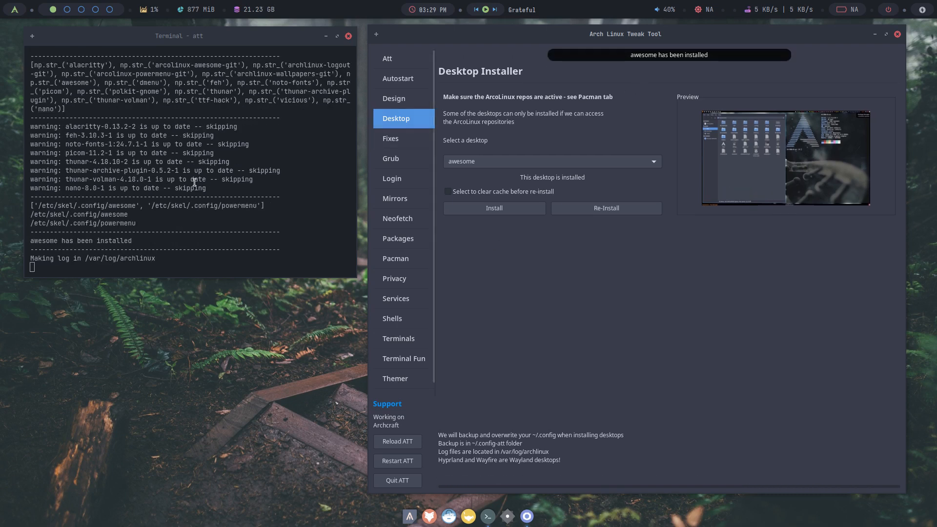
{"action": "left_click_drag", "start_coordinate": [195, 250], "coordinate": [27, 84]}
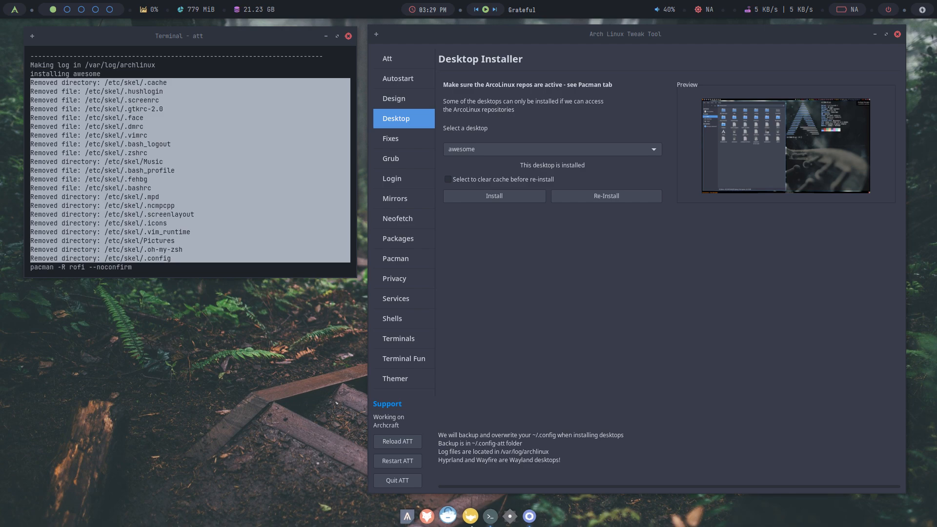
Step: Open Thunar with hidden files shown and look inside the .config folder
{"action": "left_click", "coordinate": [451, 514]}
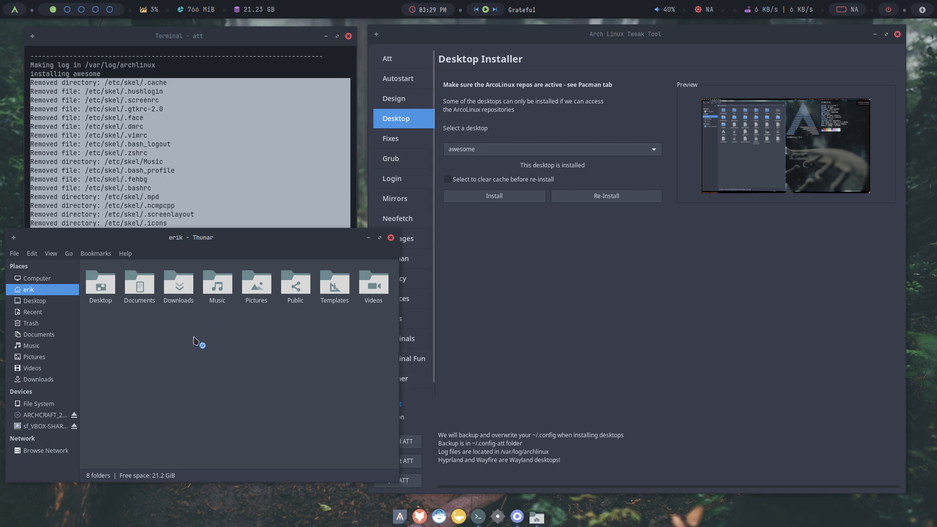
{"action": "key", "text": "ctrl+h"}
{"action": "double_click", "coordinate": [174, 294]}
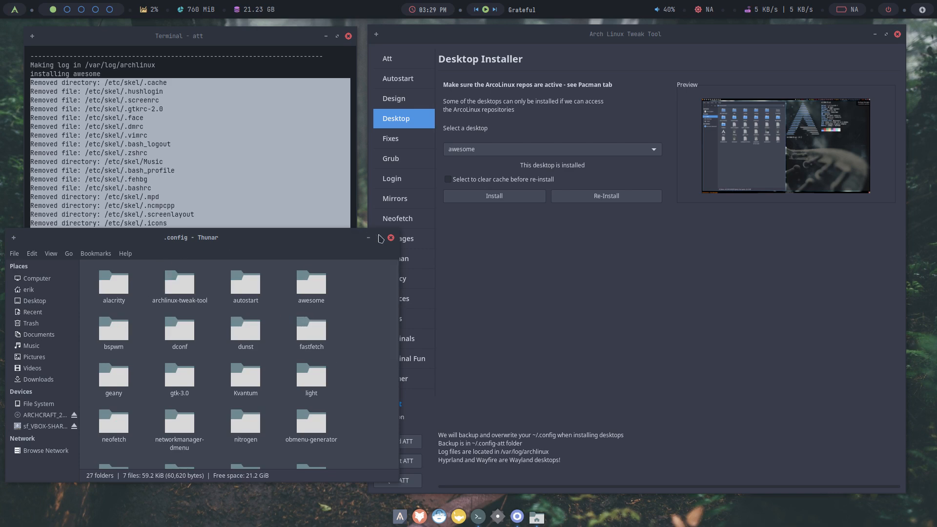
{"action": "left_click", "coordinate": [391, 238]}
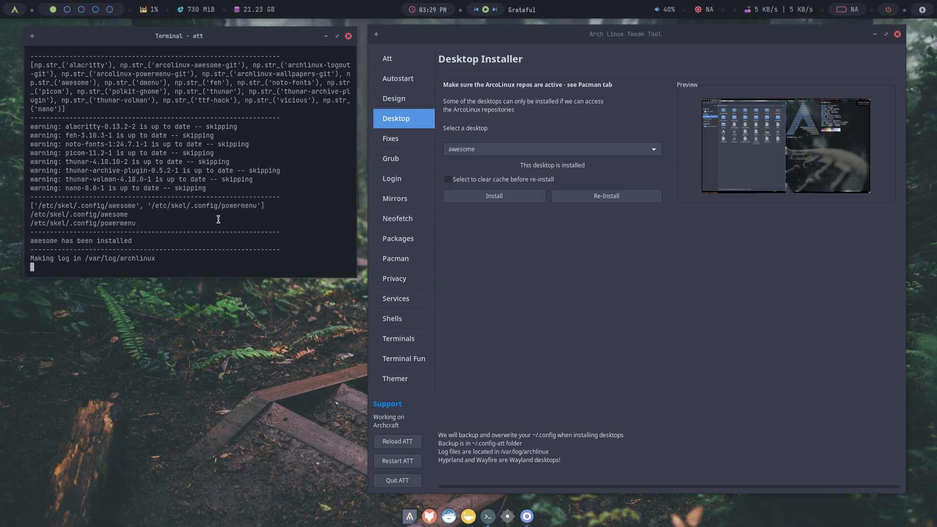
{"action": "left_click", "coordinate": [450, 517]}
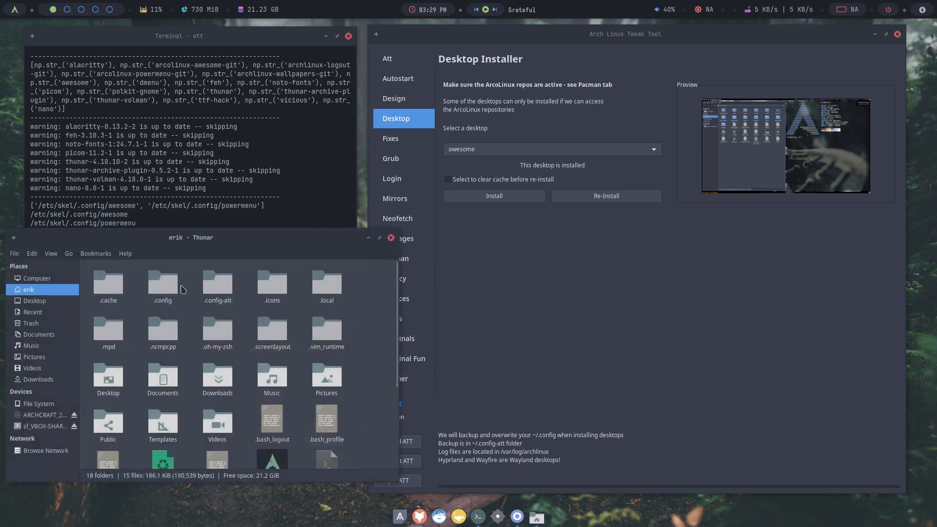
{"action": "double_click", "coordinate": [171, 291]}
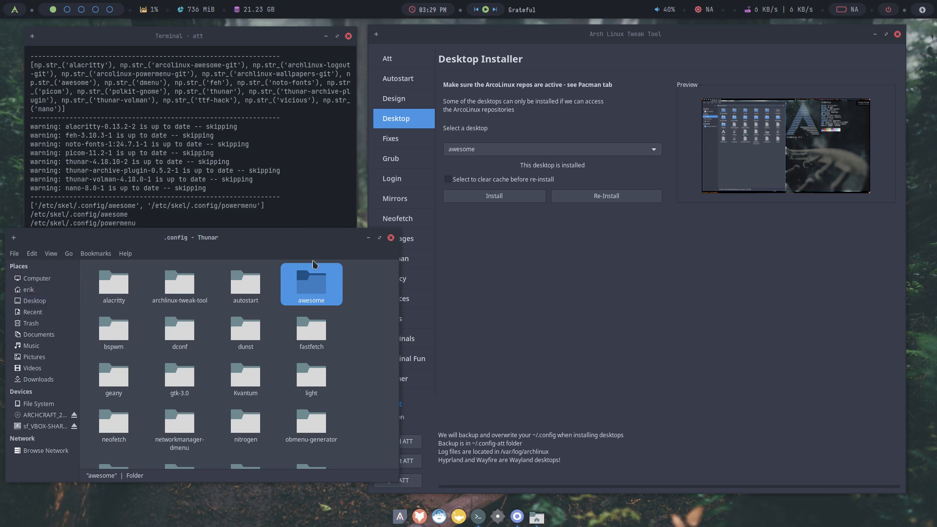
{"action": "left_click", "coordinate": [59, 289]}
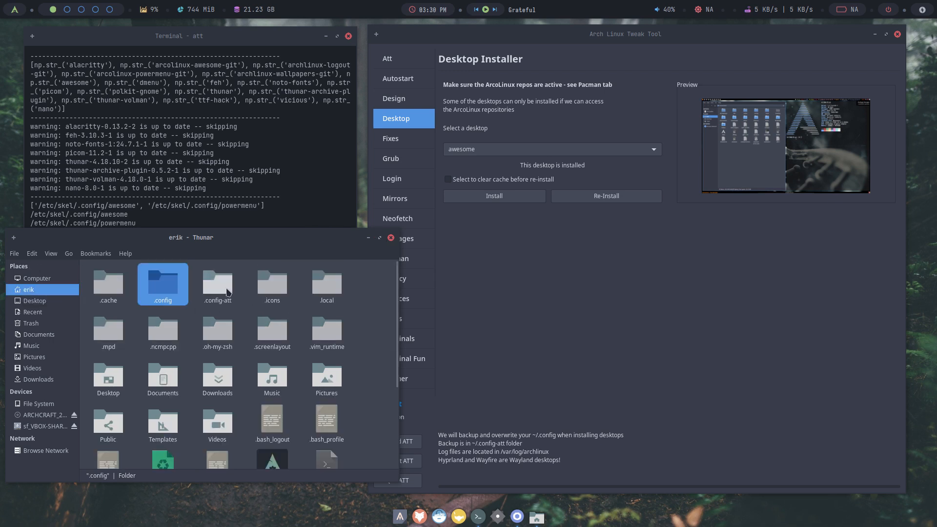
{"action": "double_click", "coordinate": [217, 285]}
{"action": "double_click", "coordinate": [121, 282]}
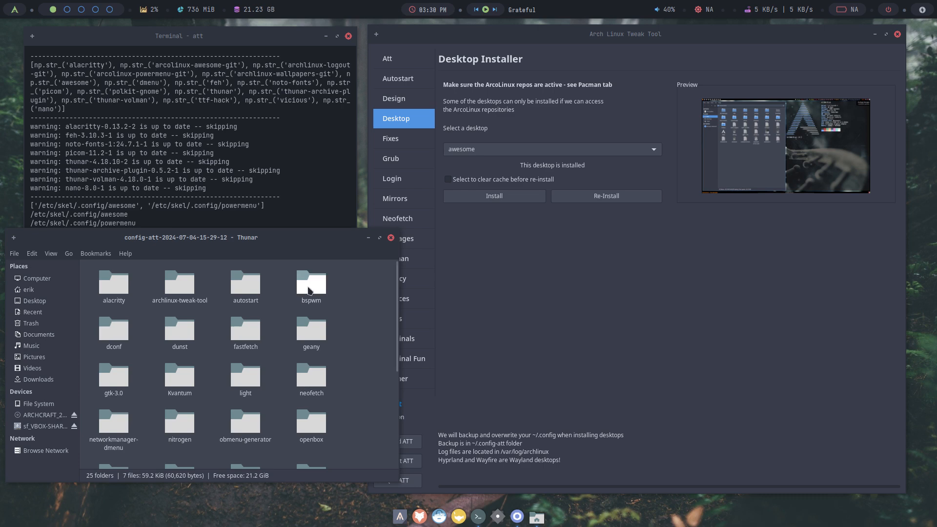
{"action": "left_click", "coordinate": [309, 287]}
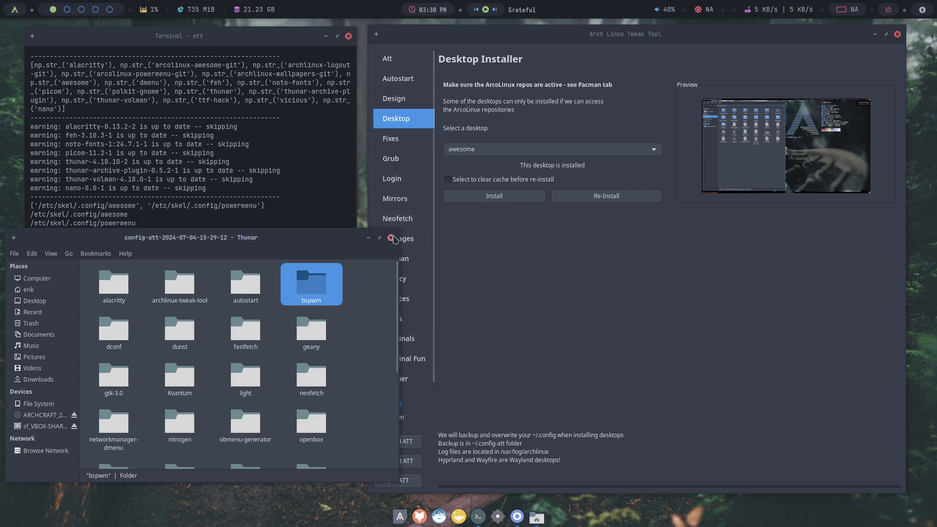
Step: Close Thunar and install the berry desktop
{"action": "left_click", "coordinate": [391, 238]}
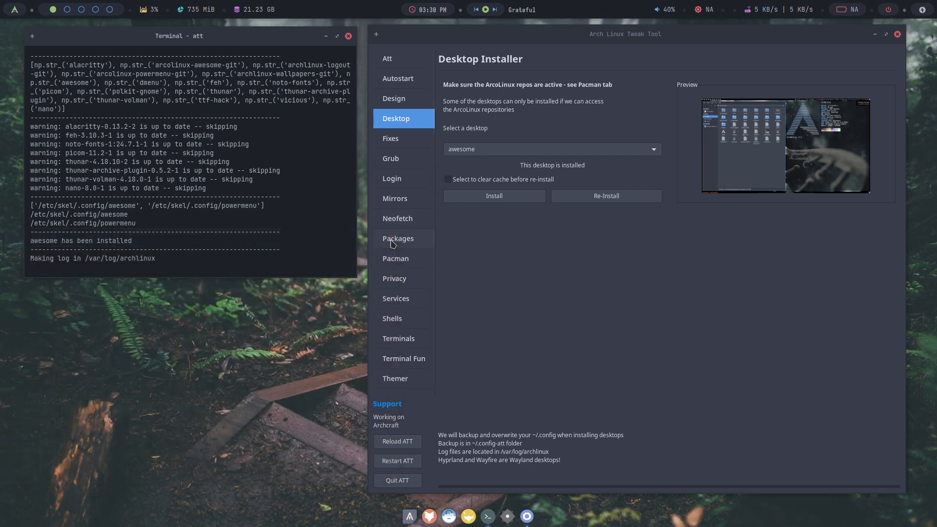
{"action": "left_click", "coordinate": [488, 149]}
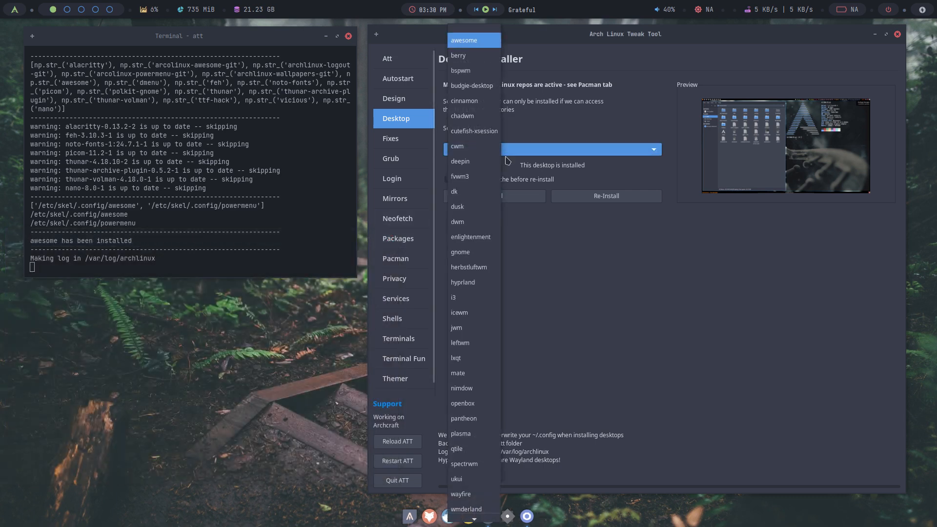
{"action": "left_click", "coordinate": [491, 57]}
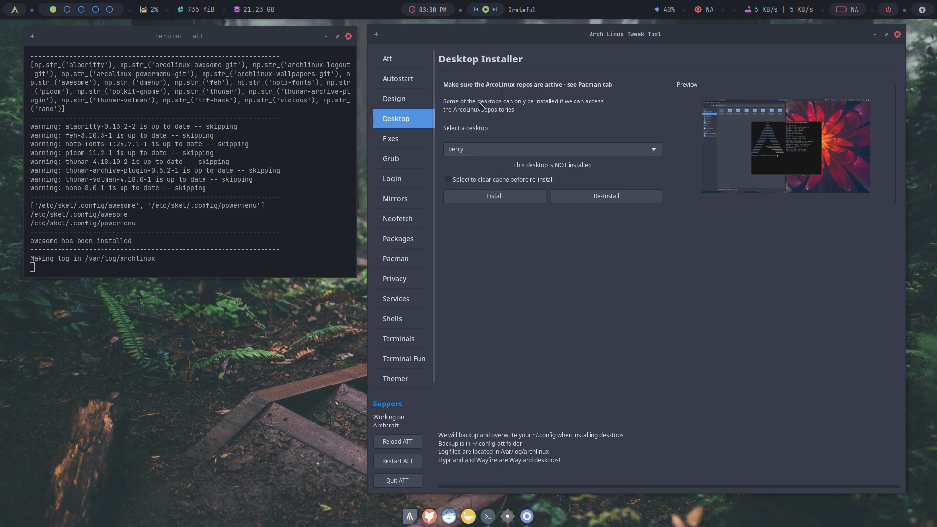
{"action": "left_click", "coordinate": [489, 200]}
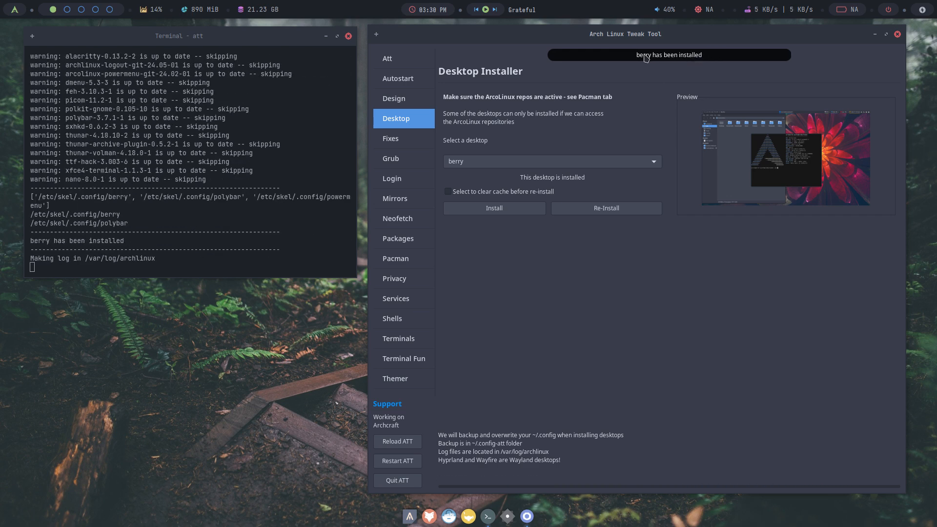
Step: Install the cinnamon desktop and check the removed skel files in the output
{"action": "left_click", "coordinate": [464, 161]}
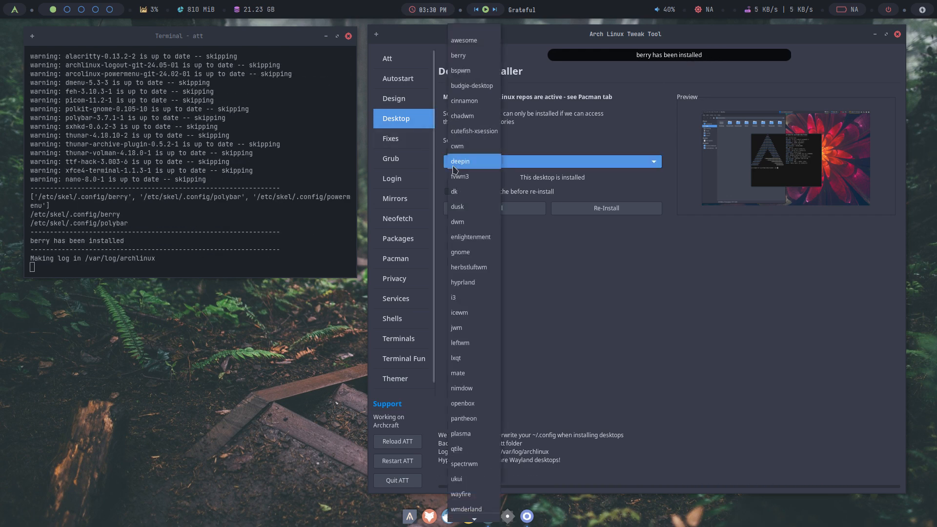
{"action": "left_click", "coordinate": [465, 101]}
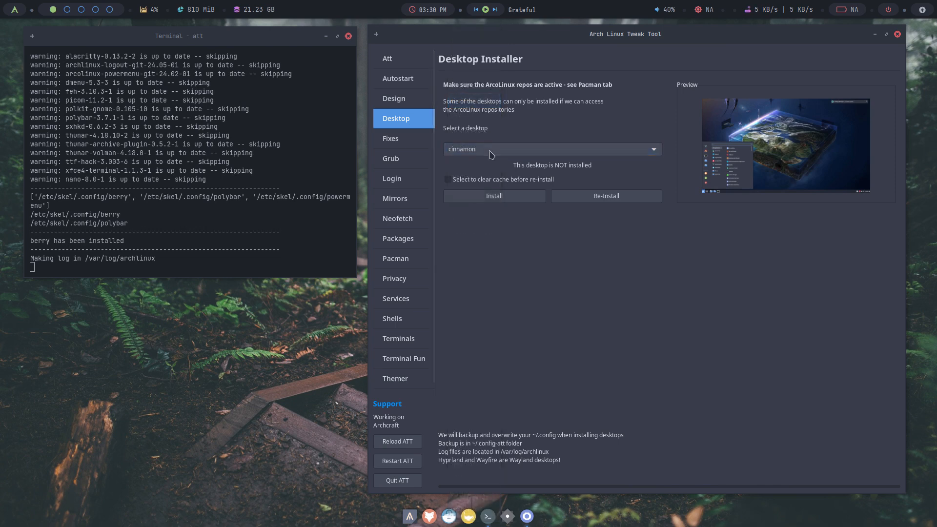
{"action": "left_click", "coordinate": [494, 200]}
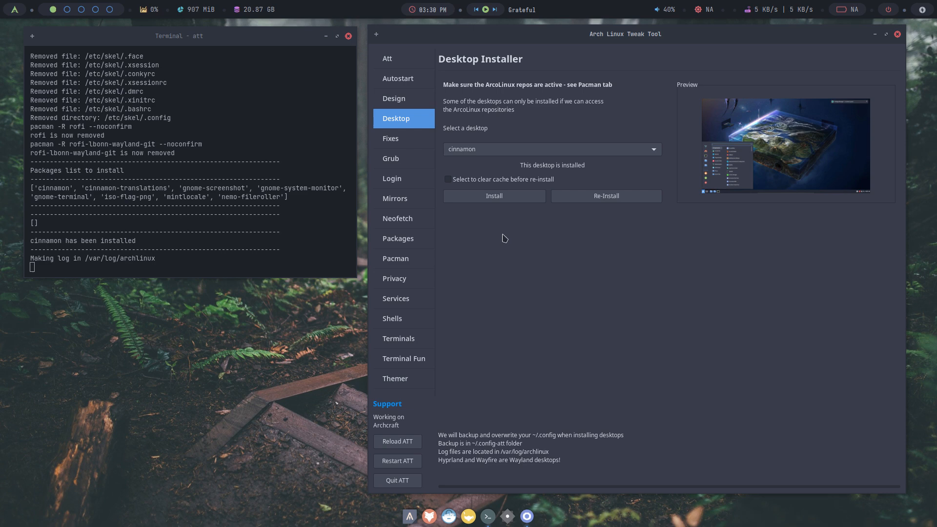
{"action": "scroll", "coordinate": [105, 134], "scroll_direction": "up", "scroll_amount": 1}
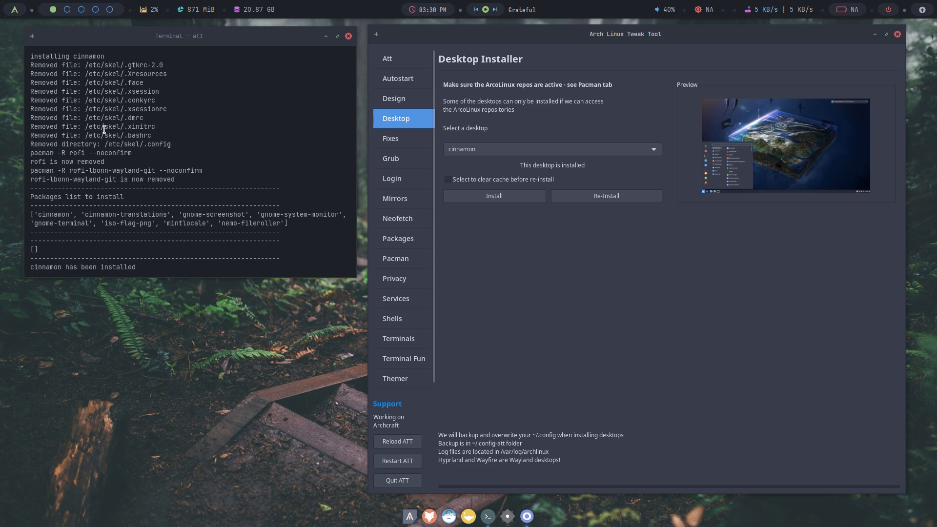
{"action": "left_click_drag", "start_coordinate": [163, 135], "coordinate": [37, 64]}
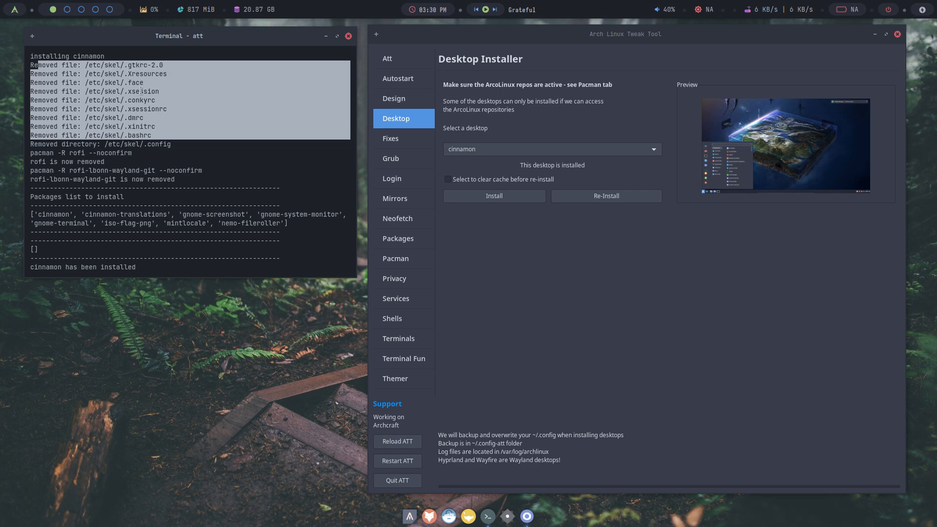
{"action": "left_click", "coordinate": [496, 149]}
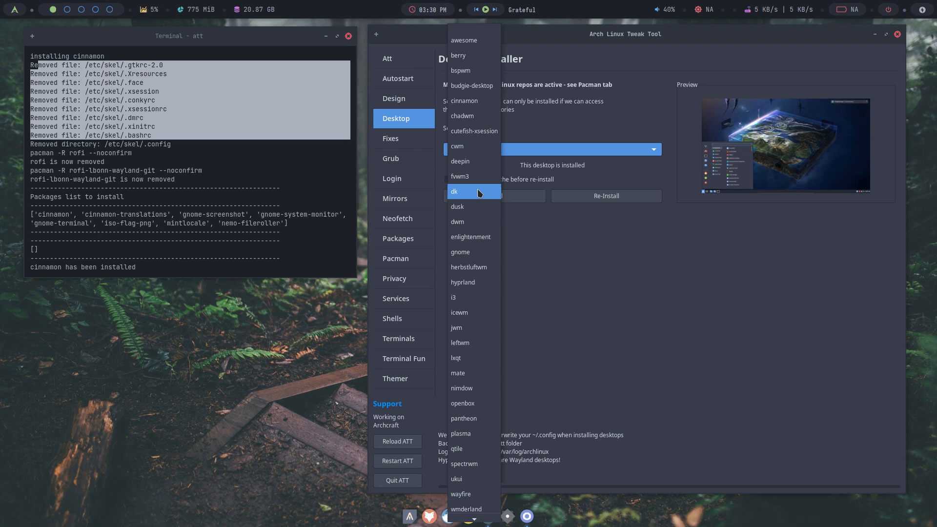
Step: Install the dk and dusk desktops
{"action": "left_click", "coordinate": [480, 193]}
{"action": "left_click", "coordinate": [495, 197]}
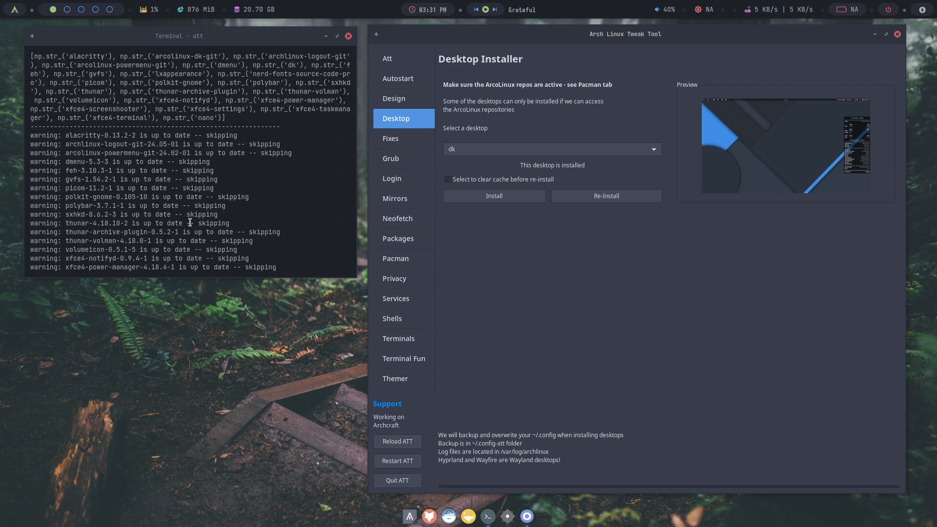
{"action": "left_click", "coordinate": [507, 155]}
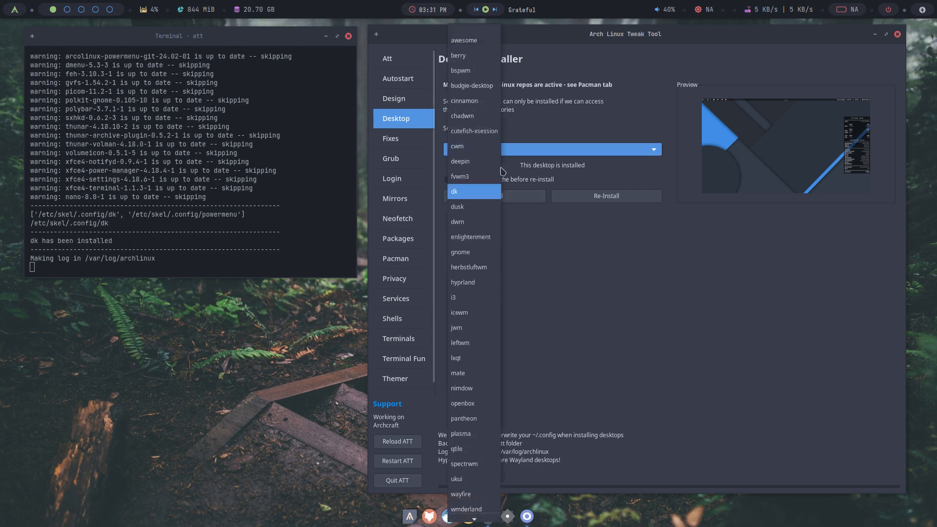
{"action": "left_click", "coordinate": [471, 207]}
{"action": "left_click", "coordinate": [517, 200]}
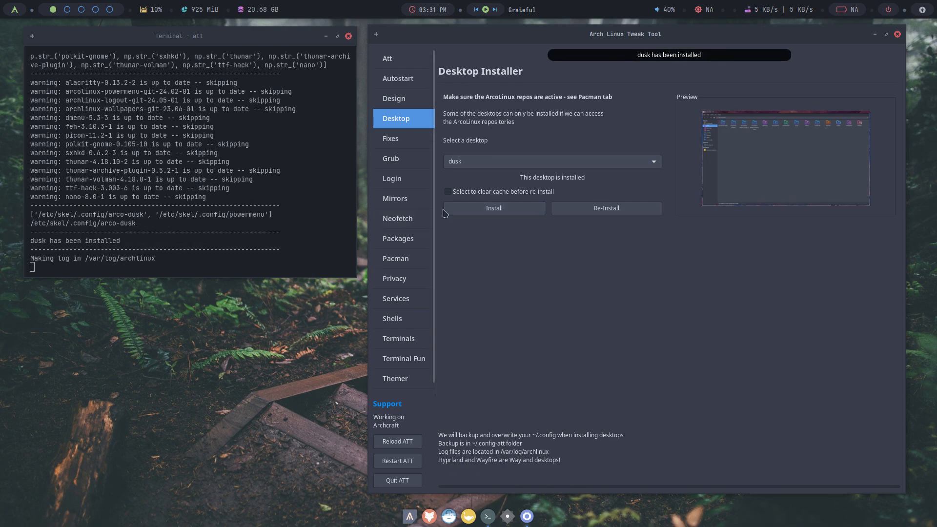
Step: Install dwm, then start installing herbstluftwm
{"action": "left_click", "coordinate": [513, 162]}
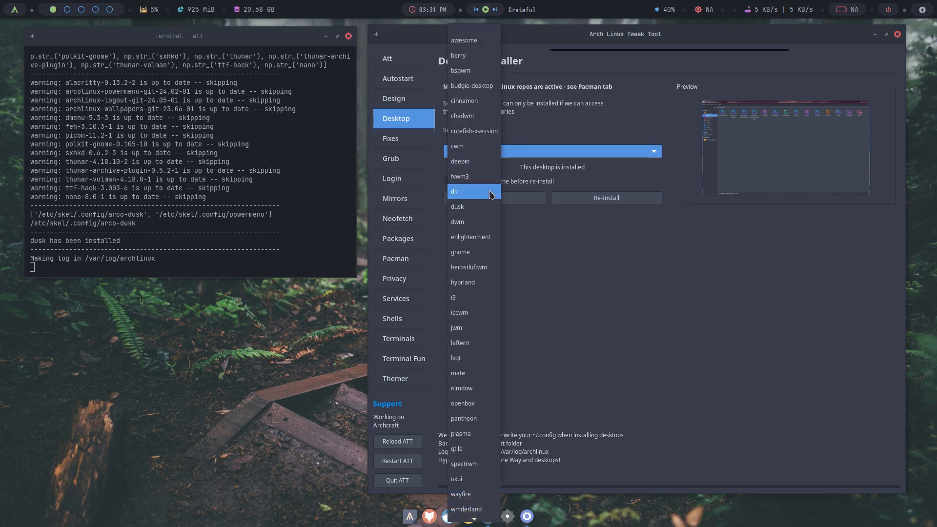
{"action": "left_click", "coordinate": [487, 223]}
{"action": "left_click", "coordinate": [493, 197]}
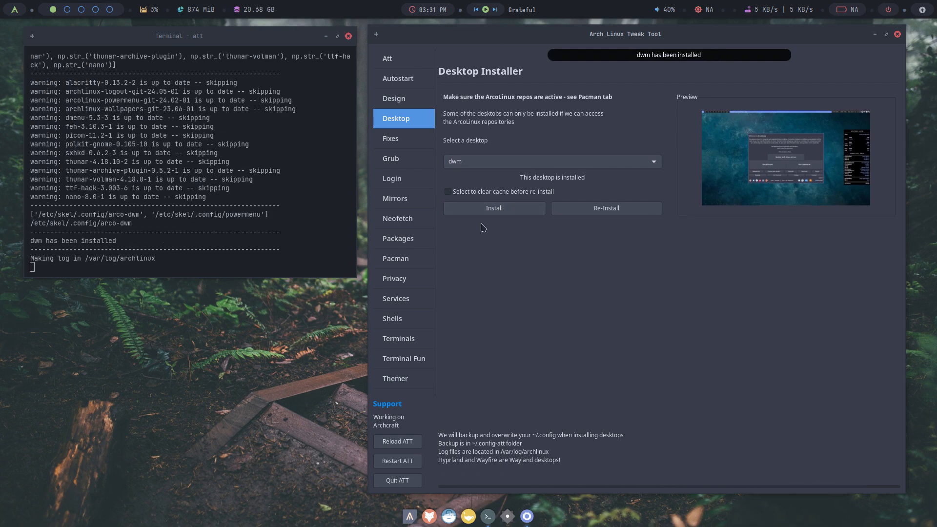
{"action": "left_click", "coordinate": [477, 150]}
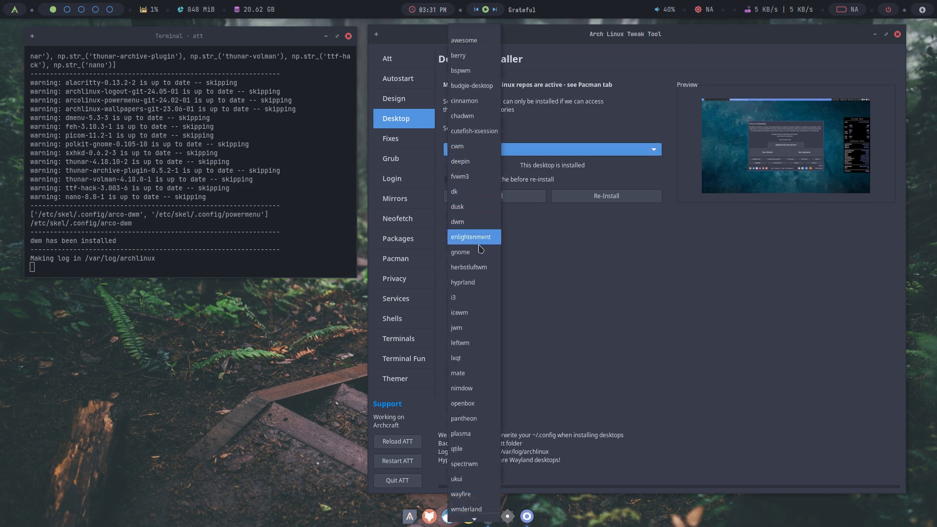
{"action": "left_click", "coordinate": [482, 268]}
{"action": "left_click", "coordinate": [494, 197]}
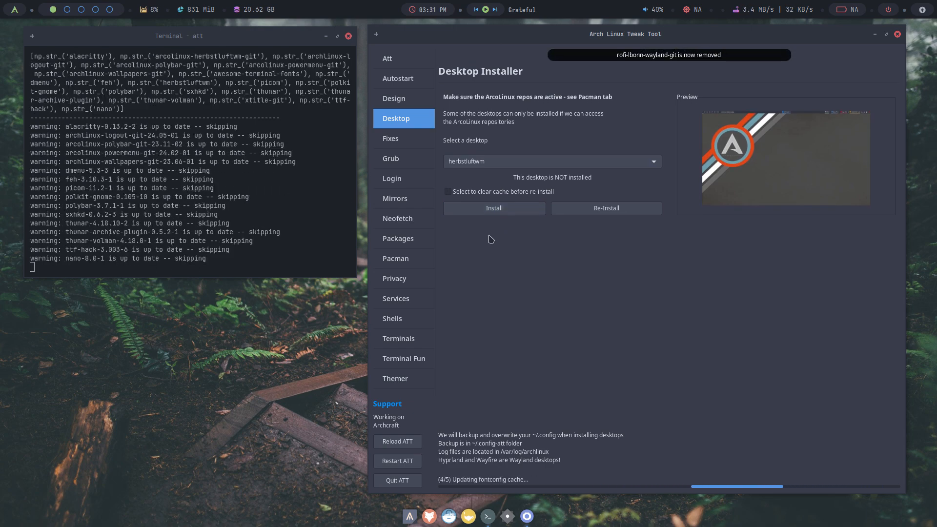
Step: Install the i3 and qtile desktops from the desktop list
{"action": "left_click", "coordinate": [497, 167]}
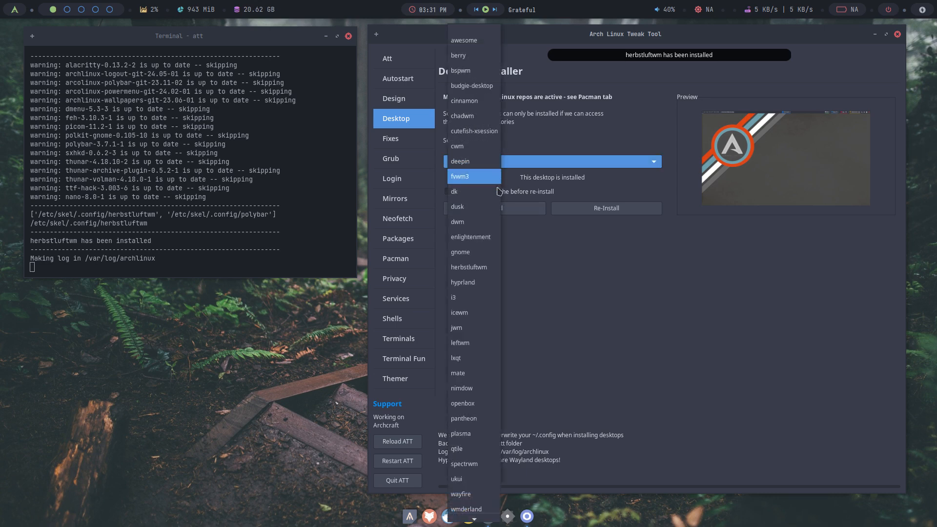
{"action": "left_click", "coordinate": [488, 298]}
{"action": "left_click", "coordinate": [503, 198]}
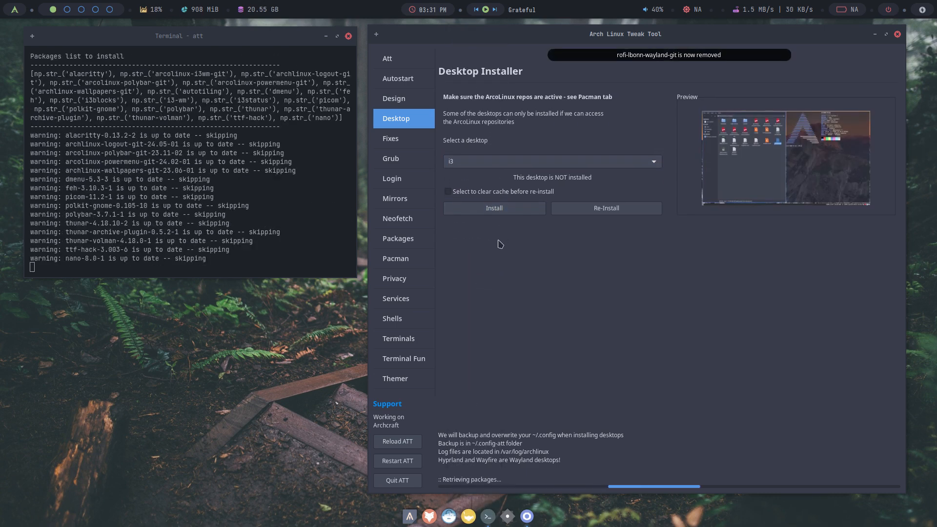
{"action": "left_click", "coordinate": [489, 164]}
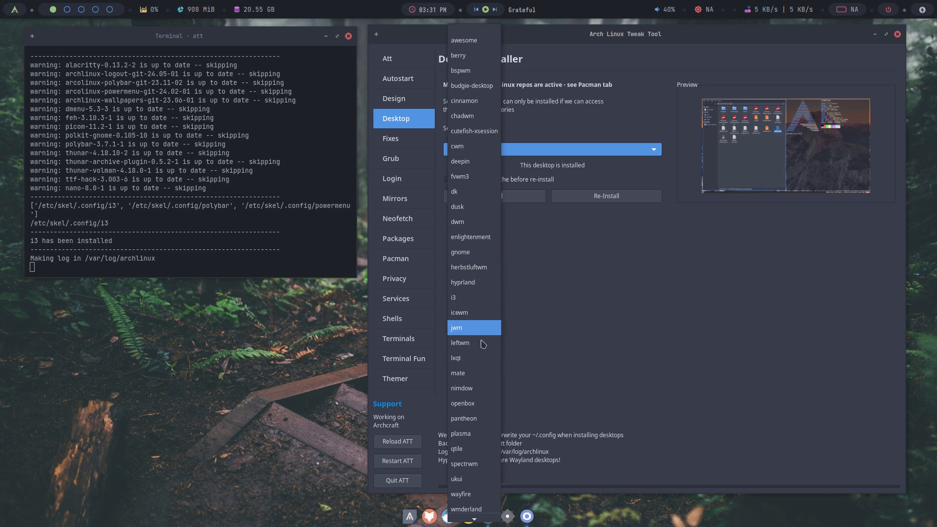
{"action": "left_click", "coordinate": [480, 449]}
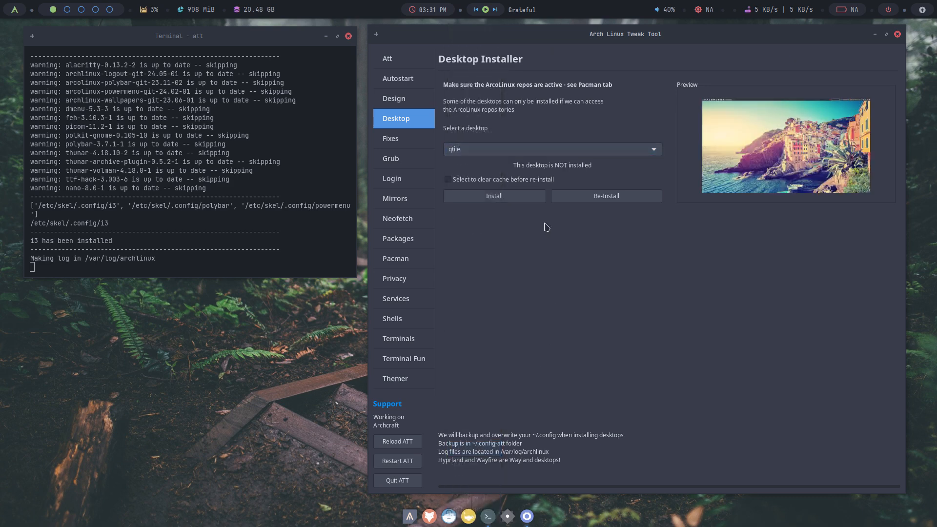
{"action": "left_click", "coordinate": [503, 202]}
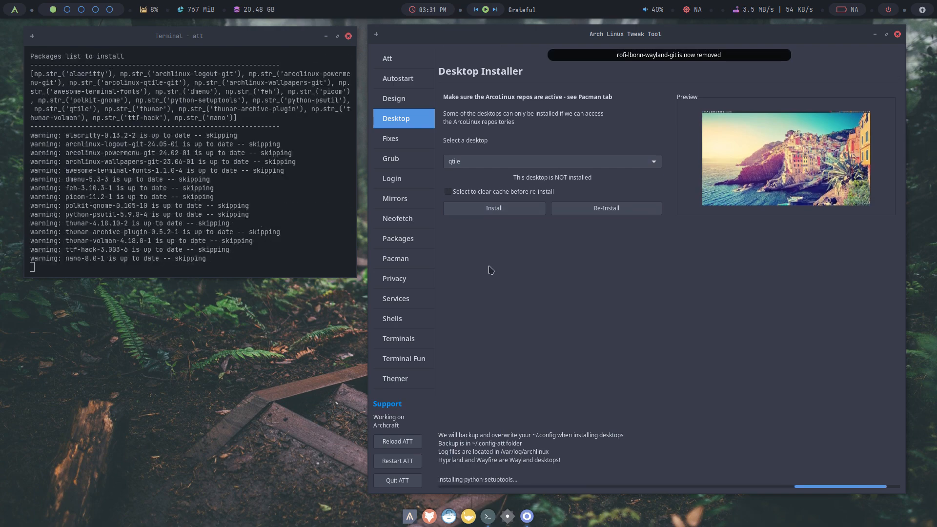
Step: Install xmonad as well, then quit Arch Linux Tweak Tool
{"action": "left_click", "coordinate": [487, 168]}
{"action": "scroll", "coordinate": [480, 491], "scroll_direction": "down", "scroll_amount": 2}
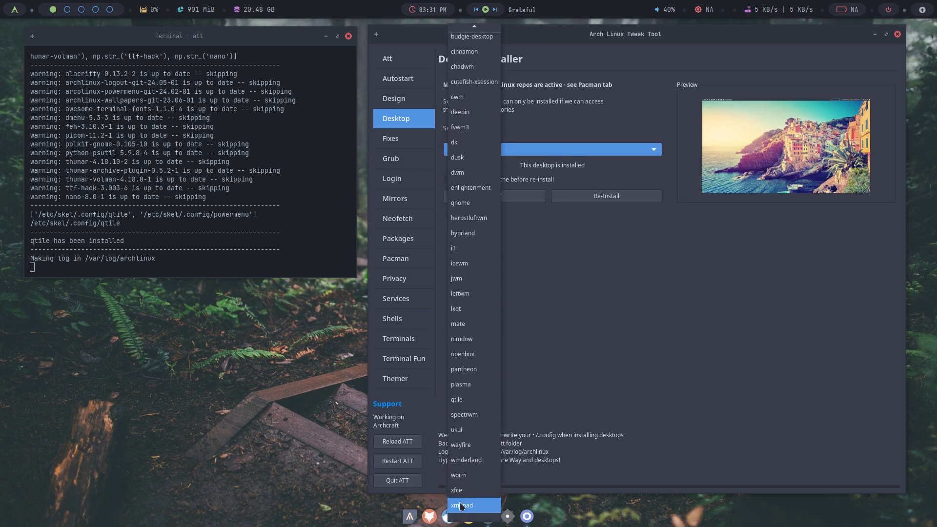
{"action": "left_click", "coordinate": [471, 506]}
{"action": "left_click", "coordinate": [510, 197]}
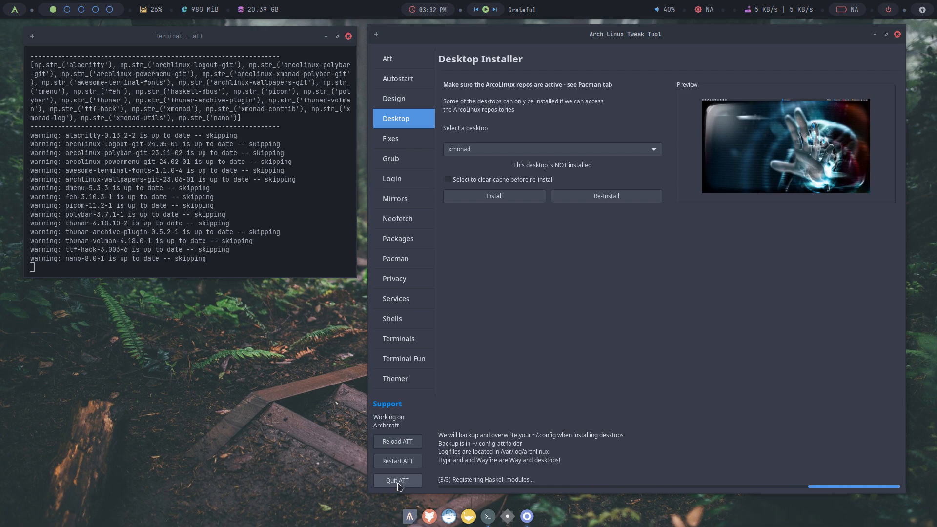
{"action": "left_click", "coordinate": [398, 484]}
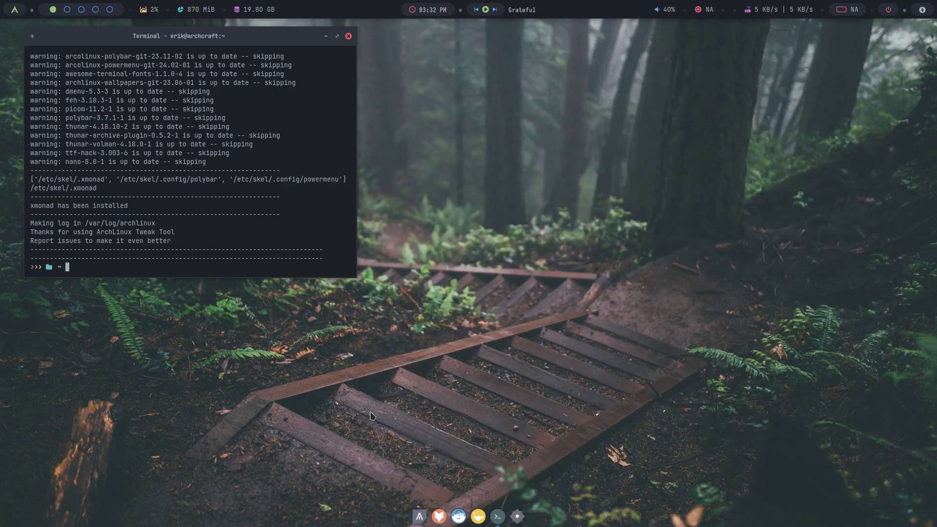
Step: Log out of Openbox and pick the newly installed session on the login screen
{"action": "key", "text": "super+x"}
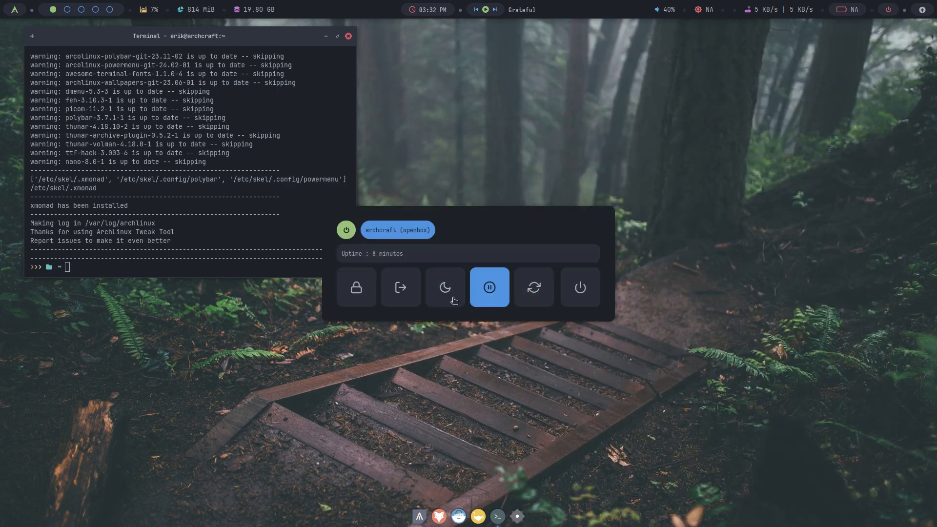
{"action": "left_click", "coordinate": [415, 288]}
{"action": "left_click", "coordinate": [418, 286]}
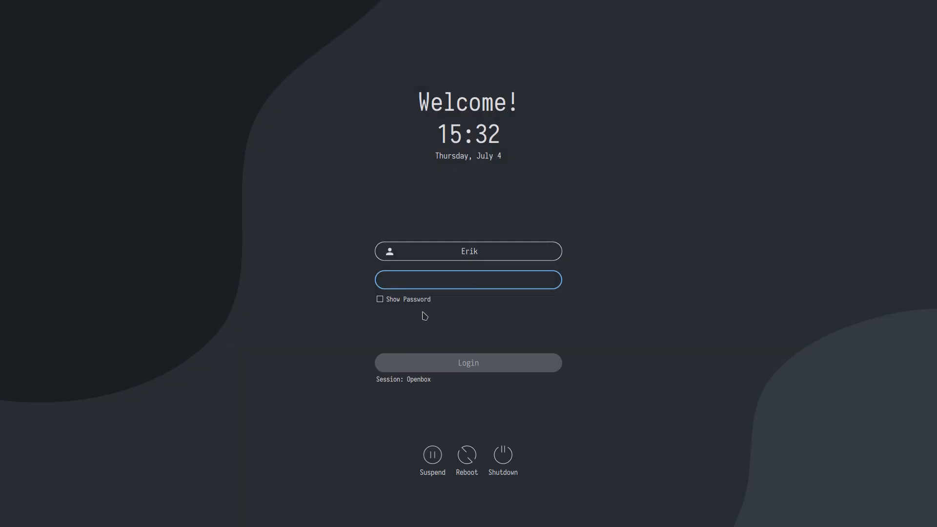
{"action": "left_click", "coordinate": [418, 380]}
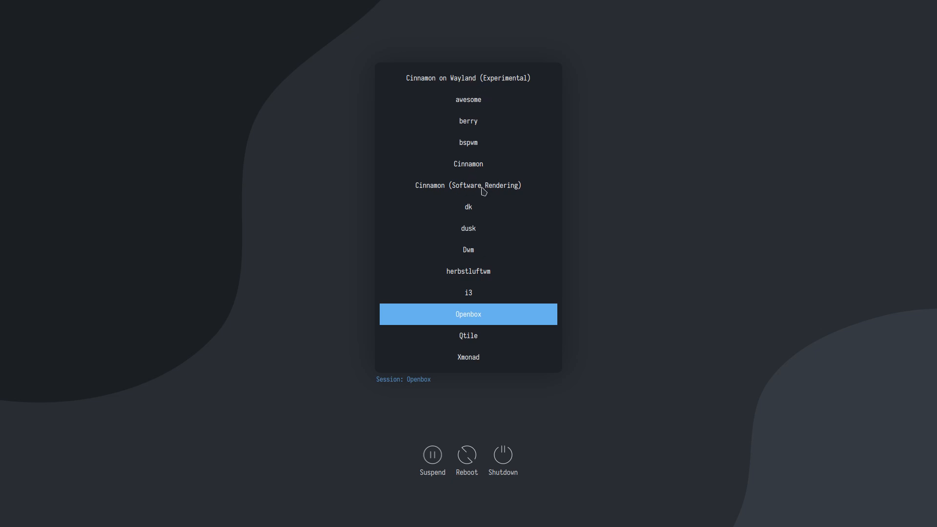
{"action": "left_click", "coordinate": [468, 292]}
Step: Log into the xmonad session and try the terminal and file manager keybindings
{"action": "left_click", "coordinate": [469, 284]}
{"action": "key", "text": "Return"}
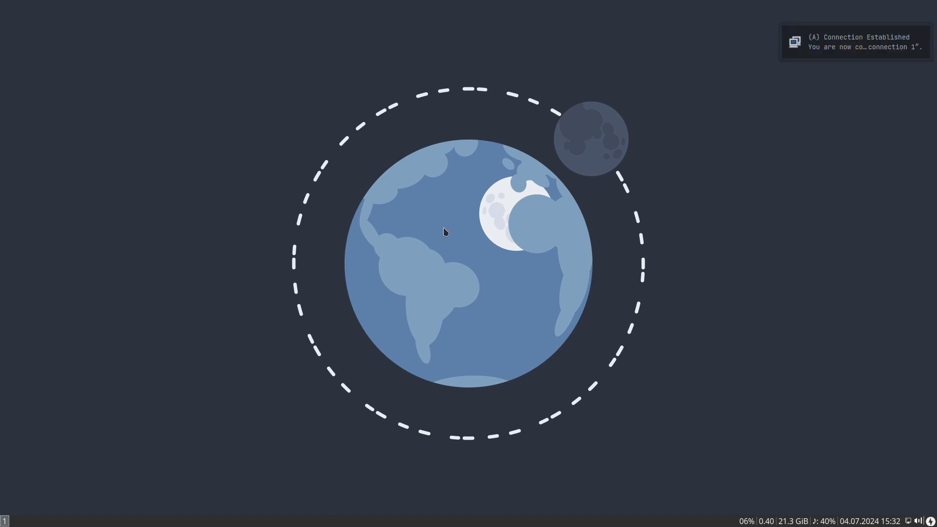
{"action": "key", "text": "super+Return"}
{"action": "key", "text": "super+shift+Return"}
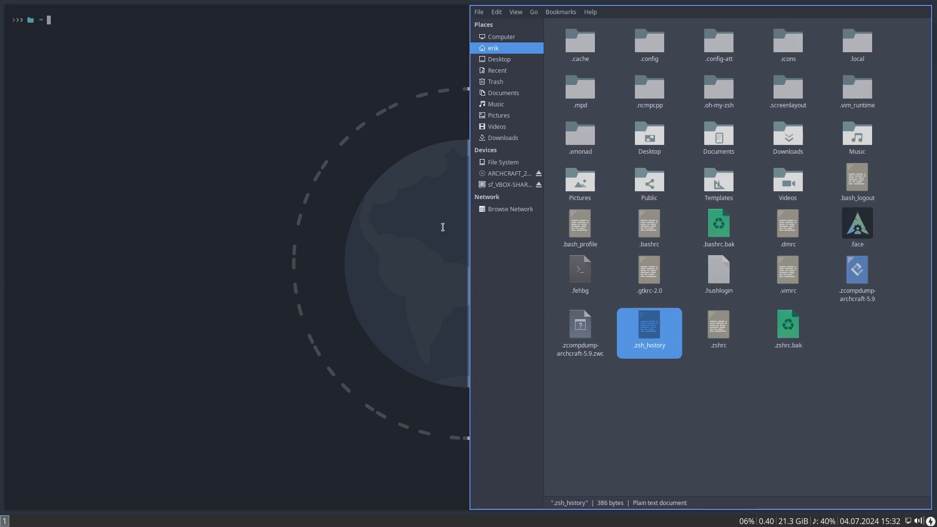
{"action": "key", "text": "super+q"}
Step: Run neofetch to show system info, then close the terminal
{"action": "type", "text": "neofet"}
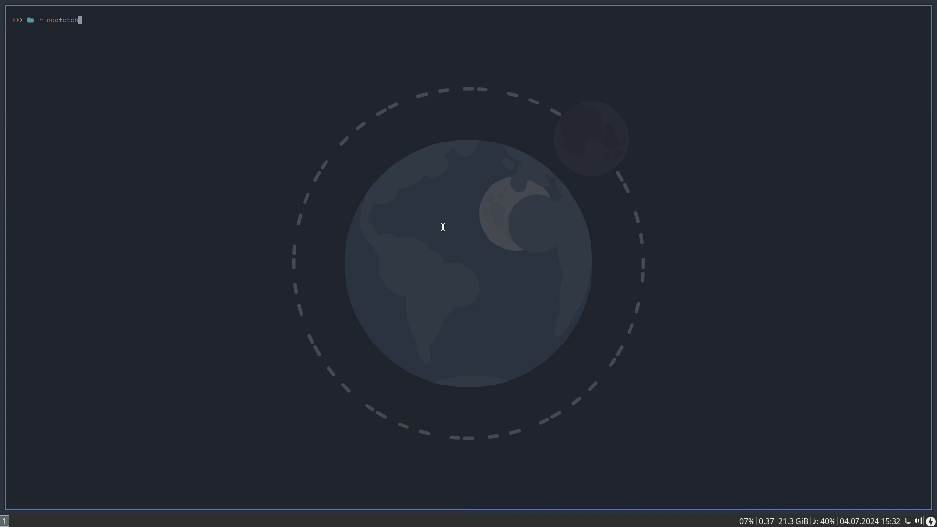
{"action": "type", "text": "ch"}
{"action": "key", "text": "Return"}
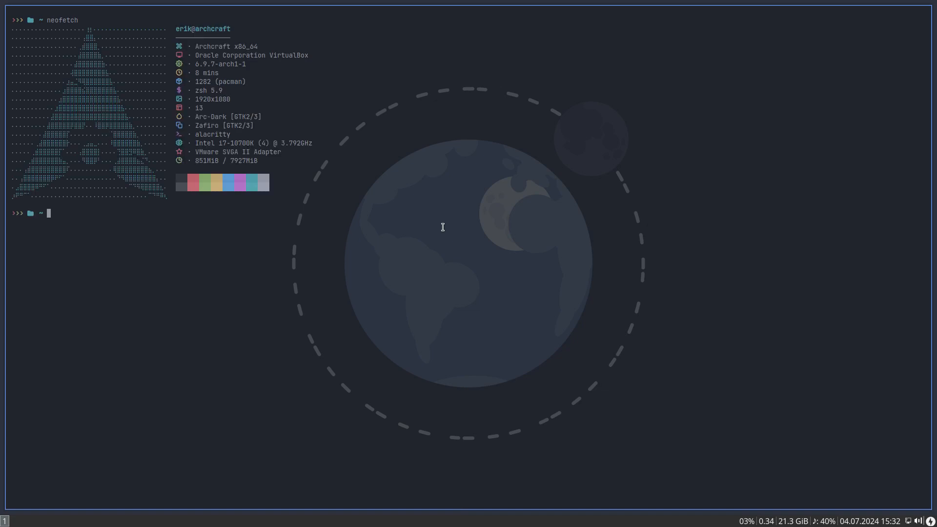
{"action": "key", "text": "super+q"}
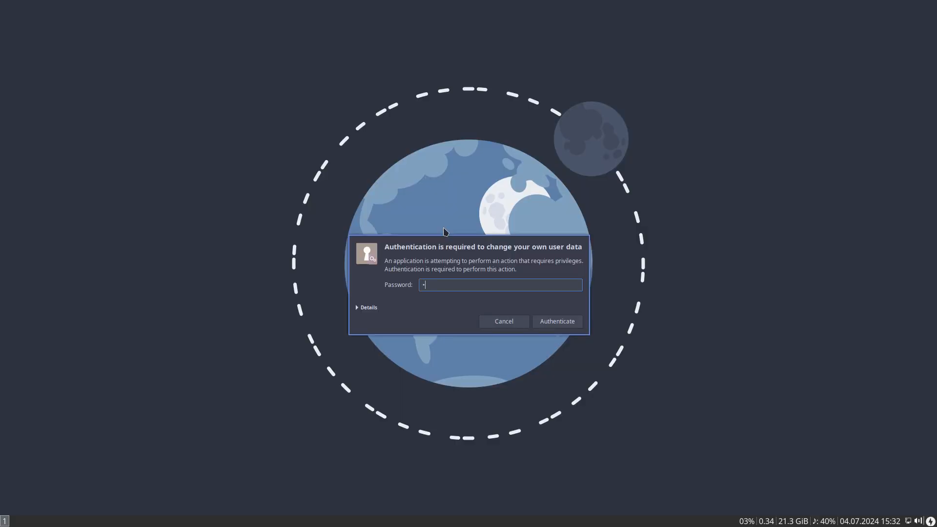
Step: Authenticate the tweak tool and open .bashrc and .bashrc.bak side by side in Geany
{"action": "key", "text": "Return"}
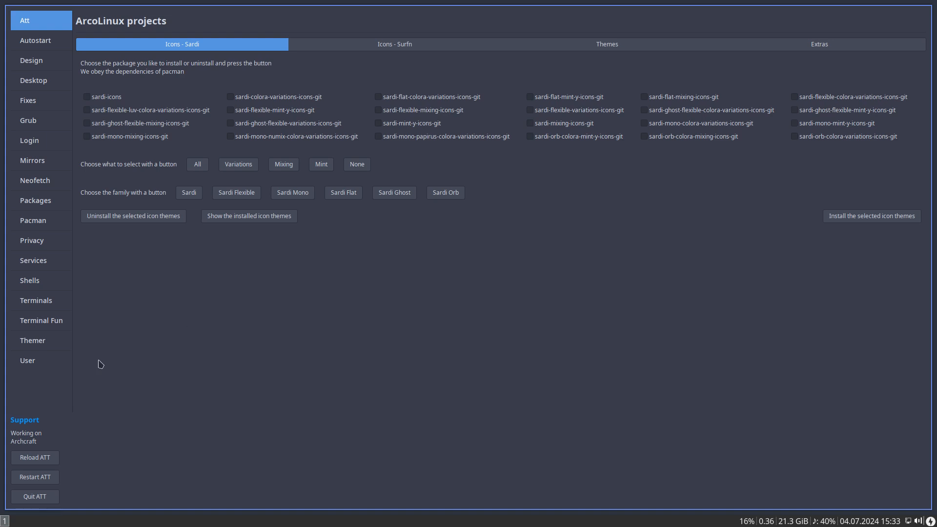
{"action": "key", "text": "super+shift+Return"}
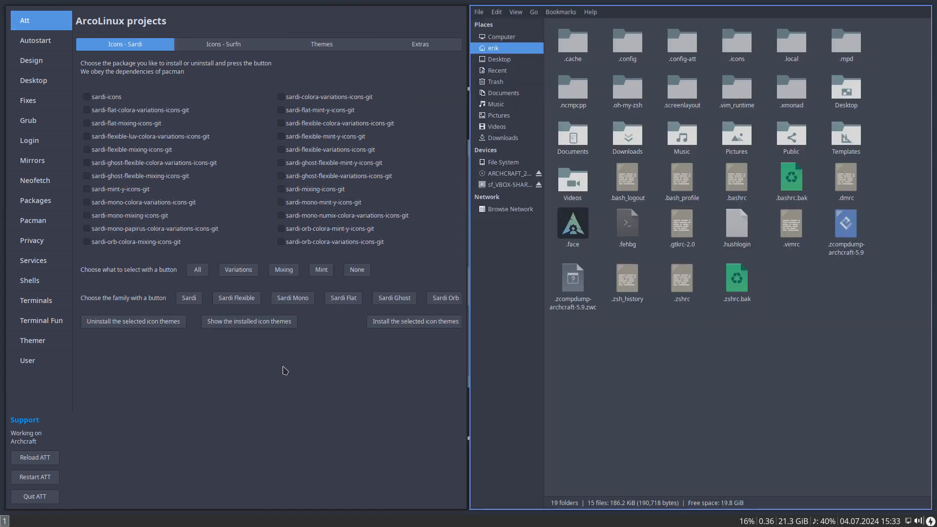
{"action": "double_click", "coordinate": [737, 181]}
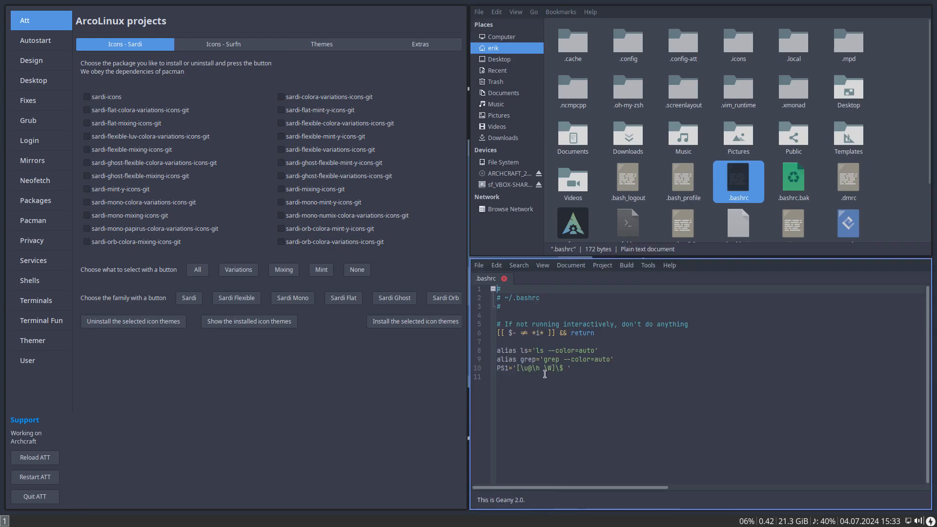
{"action": "left_click_drag", "start_coordinate": [798, 184], "coordinate": [750, 337]}
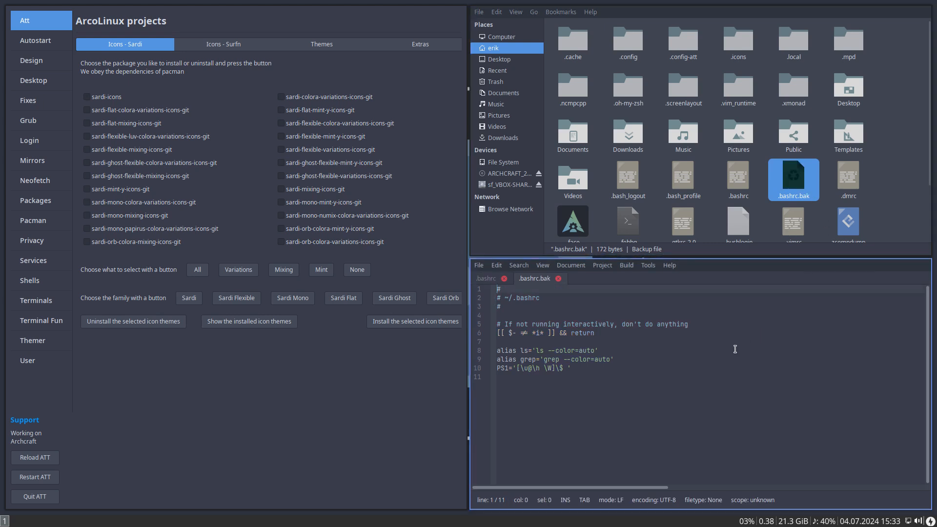
{"action": "left_click", "coordinate": [724, 382]}
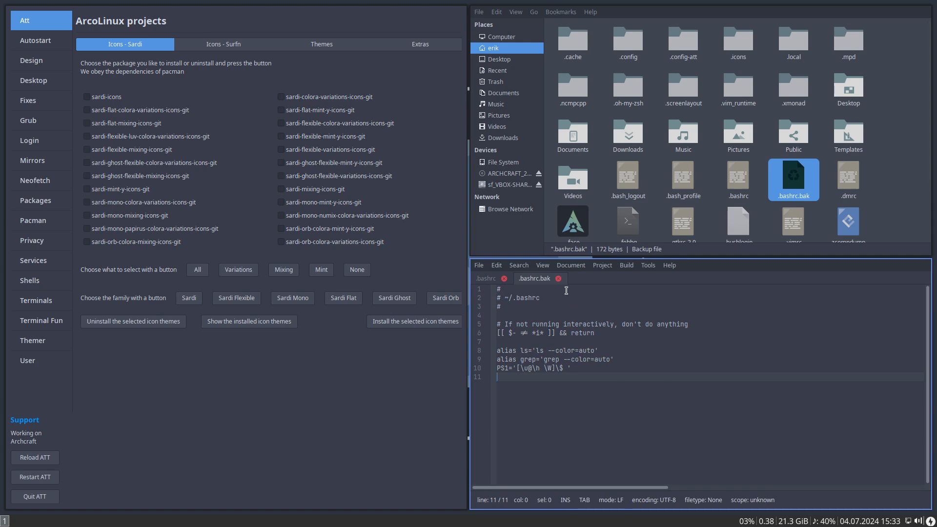
Step: Close both files in Geany and go to the Shells page
{"action": "left_click", "coordinate": [558, 278]}
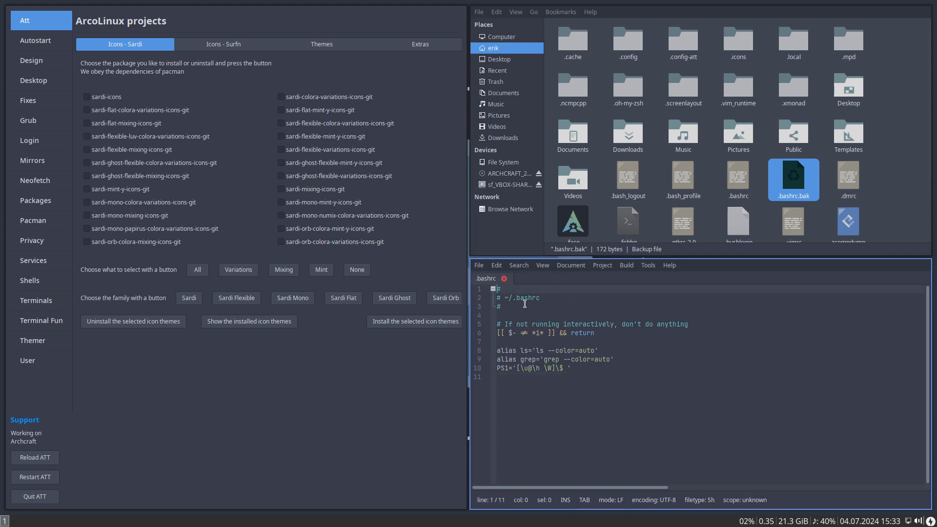
{"action": "left_click", "coordinate": [504, 279]}
{"action": "left_click", "coordinate": [29, 282]}
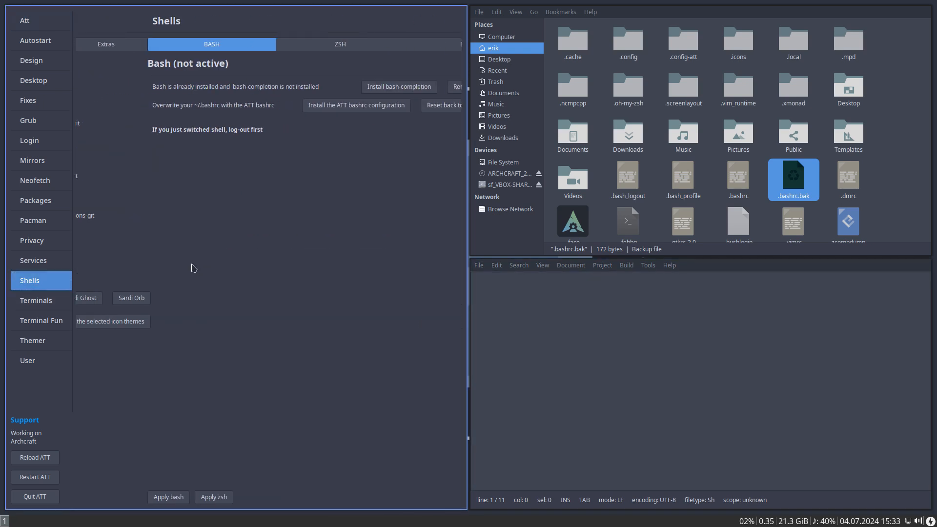
Step: Replace ~/.bashrc with the ATT bashrc and view its final lines in Geany
{"action": "left_click", "coordinate": [308, 105]}
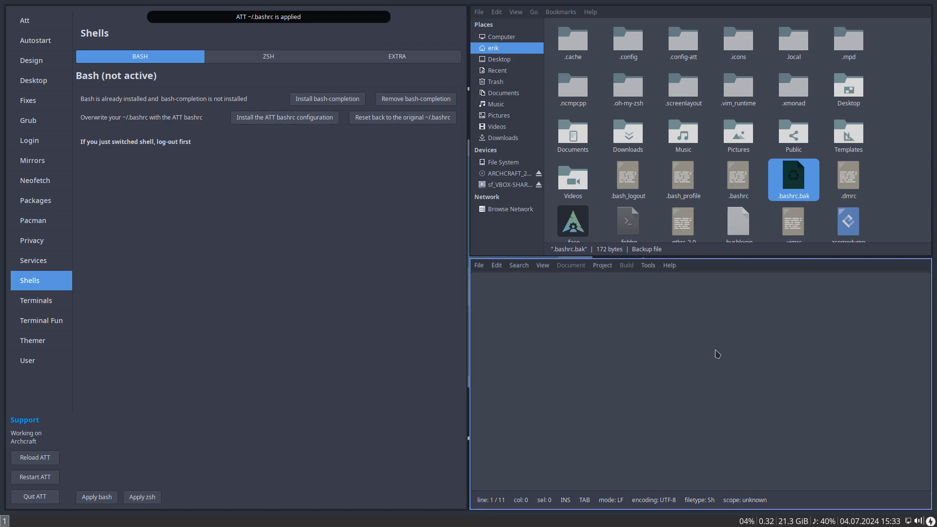
{"action": "left_click", "coordinate": [745, 179]}
{"action": "double_click", "coordinate": [745, 179]}
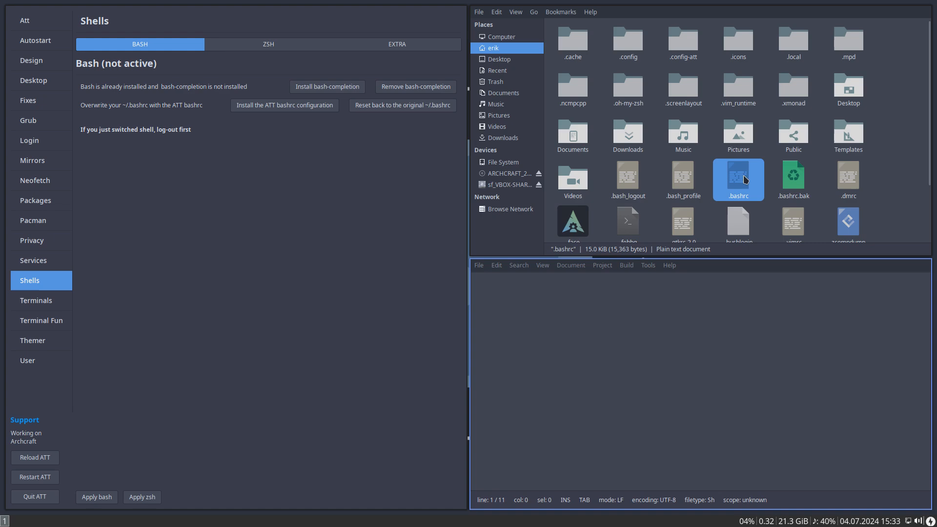
{"action": "scroll", "coordinate": [700, 361], "scroll_direction": "down", "scroll_amount": 15}
{"action": "scroll", "coordinate": [699, 361], "scroll_direction": "down", "scroll_amount": 20}
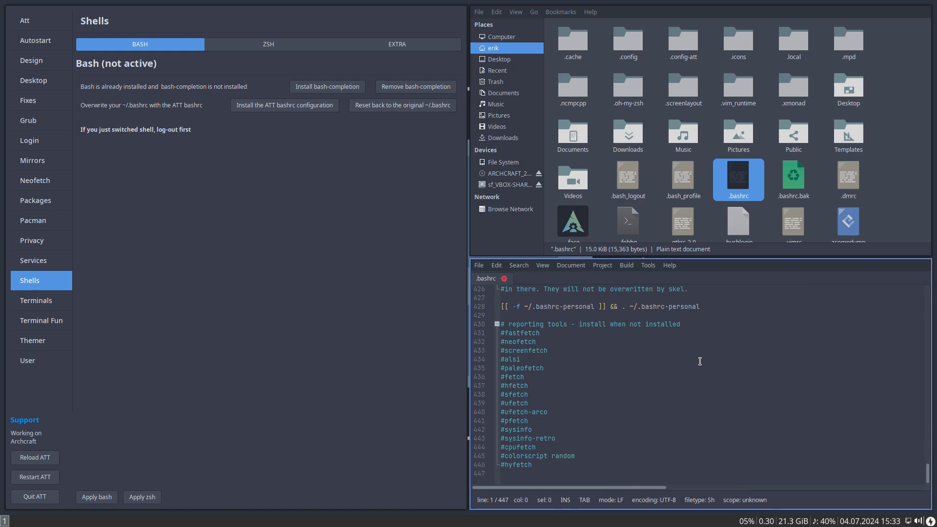
Step: In a new terminal run update, then exec bash and neofetch
{"action": "key", "text": "super+Return"}
{"action": "type", "text": "update"}
{"action": "key", "text": "Return"}
{"action": "type", "text": "erik"}
{"action": "key", "text": "BackSpace"}
{"action": "key", "text": "BackSpace"}
{"action": "key", "text": "BackSpace"}
{"action": "key", "text": "BackSpace"}
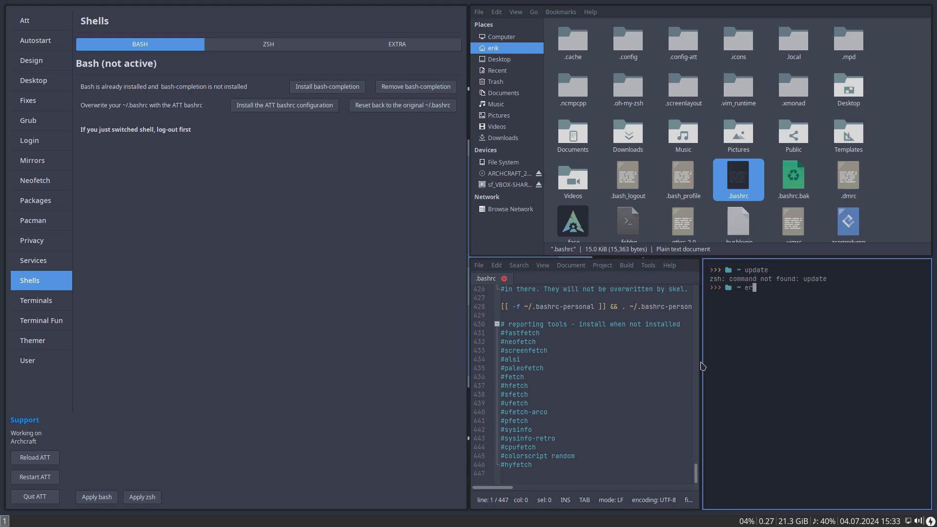
{"action": "type", "text": "exec bash"}
{"action": "key", "text": "Return"}
{"action": "type", "text": "neofet"}
{"action": "type", "text": "ch"}
{"action": "key", "text": "Return"}
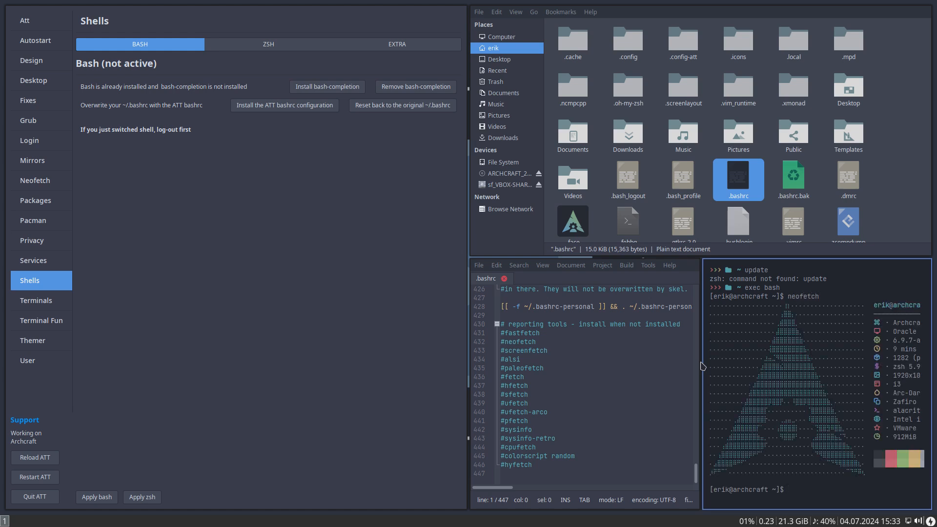
Step: Highlight the zsh 5.9 entry, rerun neofetch fullscreen, then close the terminal
{"action": "left_click_drag", "start_coordinate": [893, 367], "coordinate": [910, 367]}
{"action": "key", "text": "super+f"}
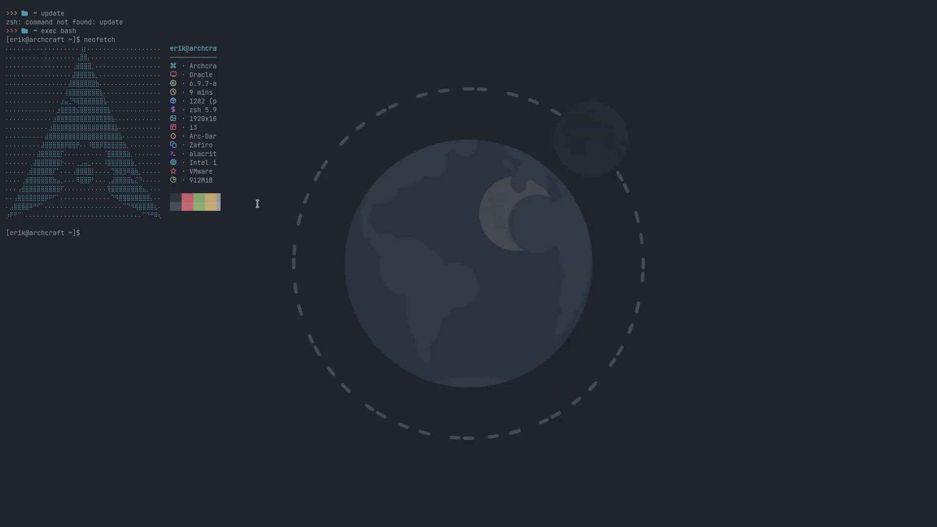
{"action": "type", "text": "neofetch"}
{"action": "key", "text": "Return"}
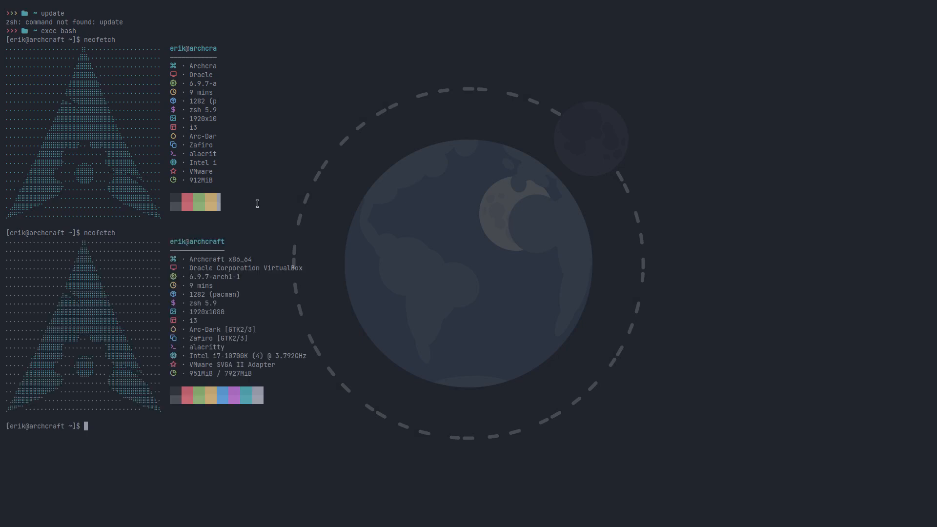
{"action": "key", "text": "super+q"}
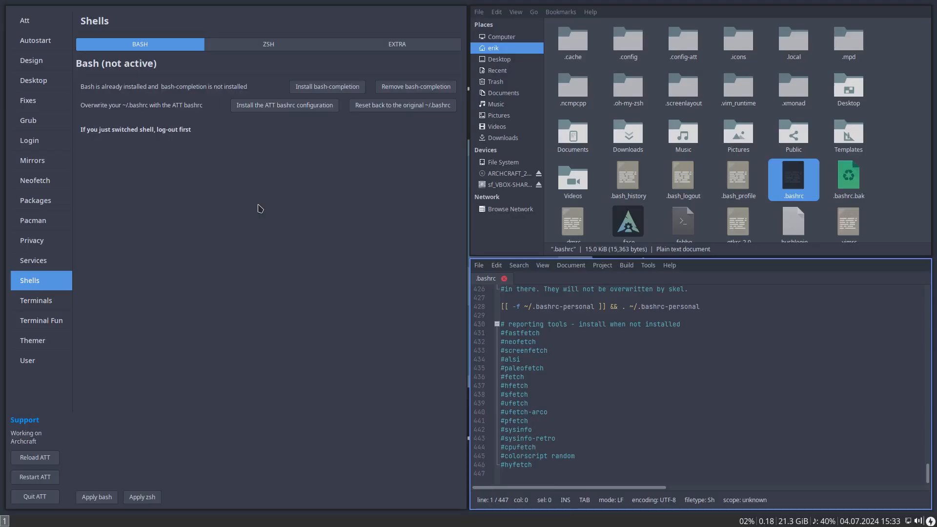
Step: Install the ATT zshrc and make zsh the user's login shell
{"action": "left_click", "coordinate": [275, 44]}
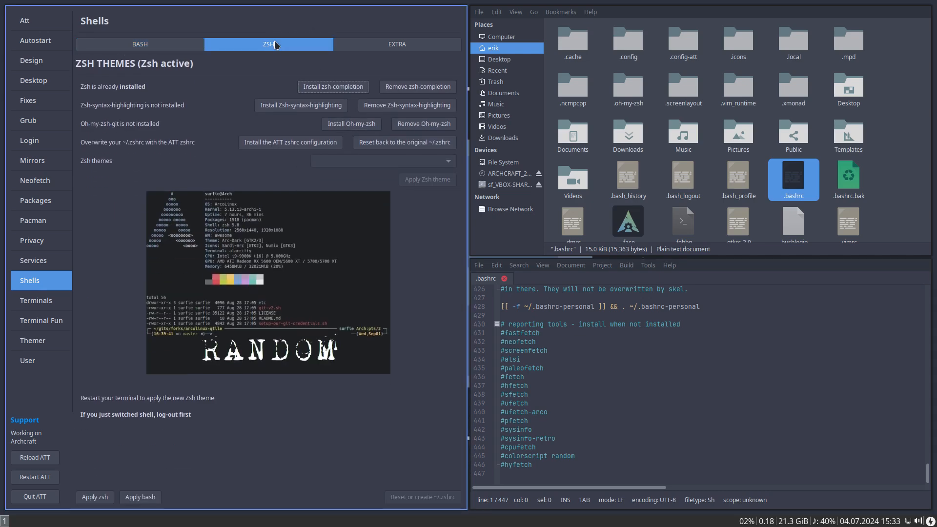
{"action": "left_click", "coordinate": [306, 142]}
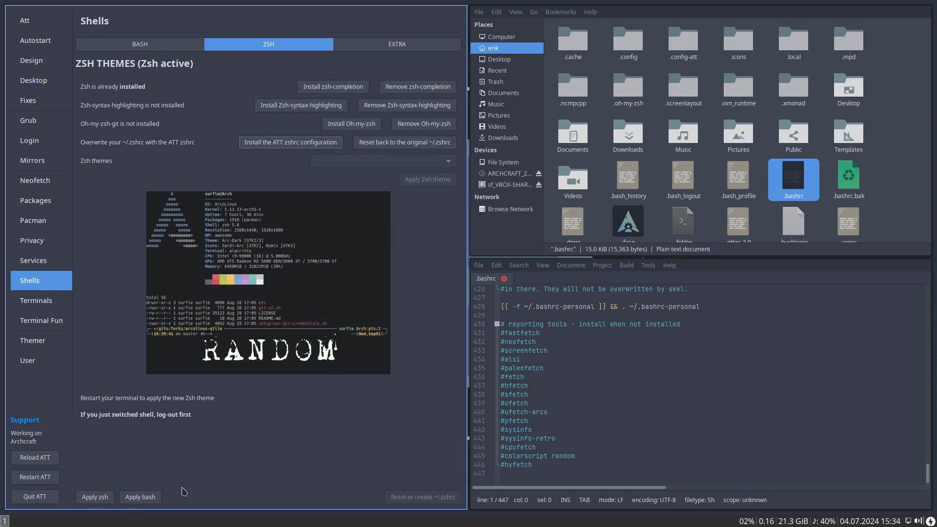
{"action": "left_click", "coordinate": [102, 500]}
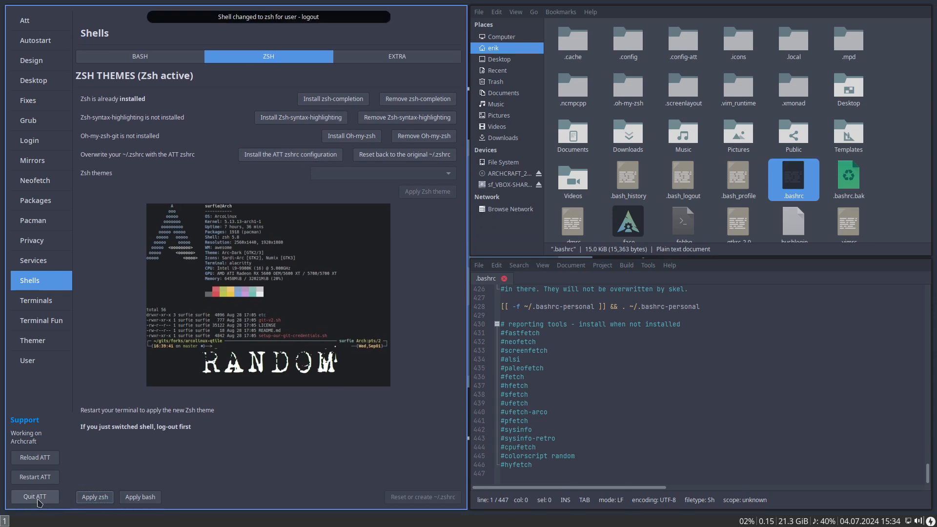
Step: Quit the tweak tool and close Geany and Thunar
{"action": "left_click", "coordinate": [45, 496]}
{"action": "left_click", "coordinate": [283, 422]}
{"action": "key", "text": "super+q"}
{"action": "key", "text": "super+q"}
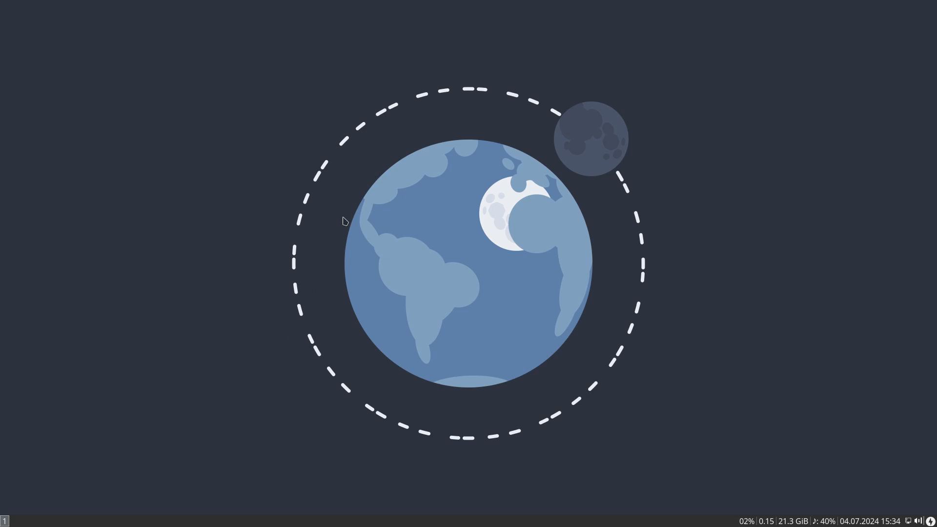
Step: Run update in one terminal, declining the nerd font replacement, and type att in the left one
{"action": "key", "text": "super+Return"}
{"action": "key", "text": "super+Return"}
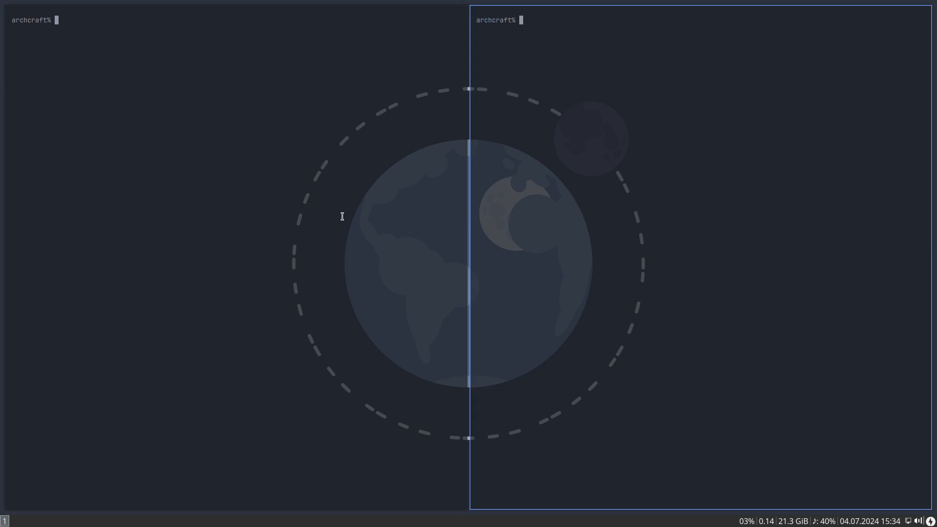
{"action": "type", "text": "update"}
{"action": "key", "text": "Return"}
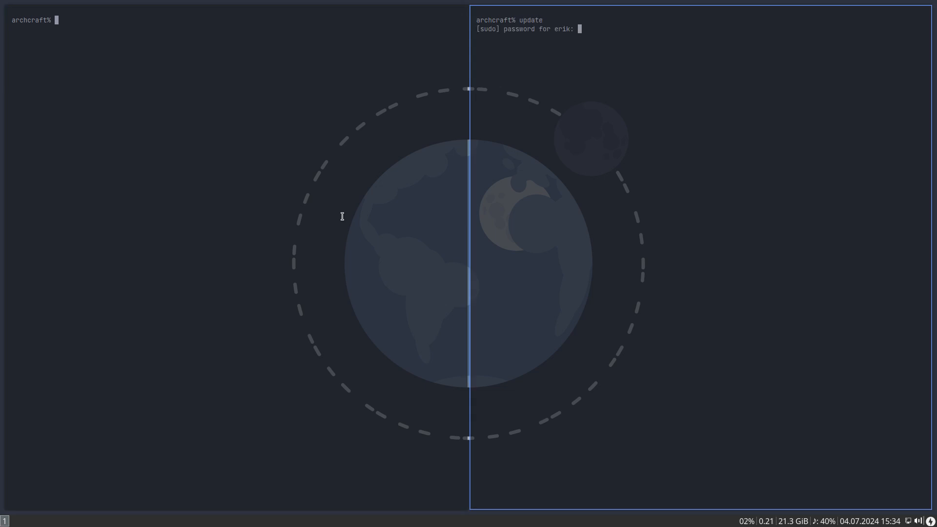
{"action": "key", "text": "Return"}
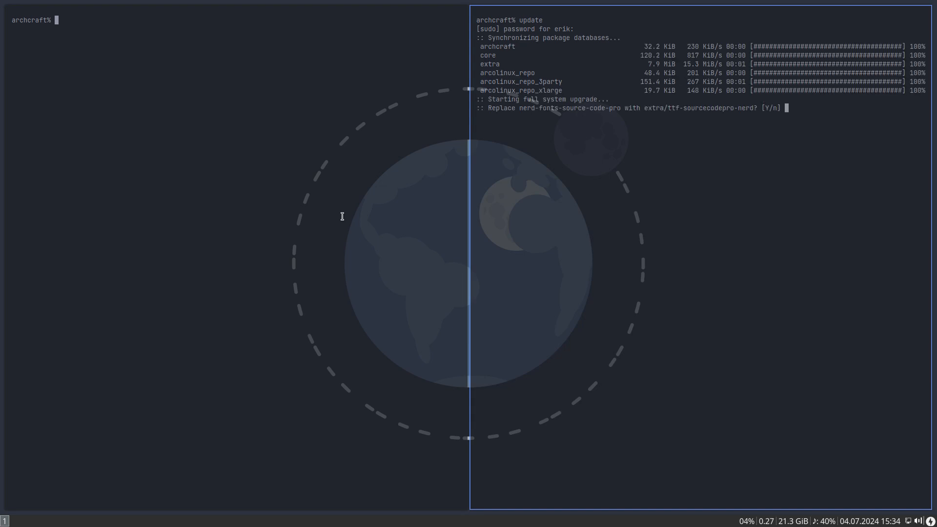
{"action": "type", "text": "n"}
{"action": "key", "text": "Return"}
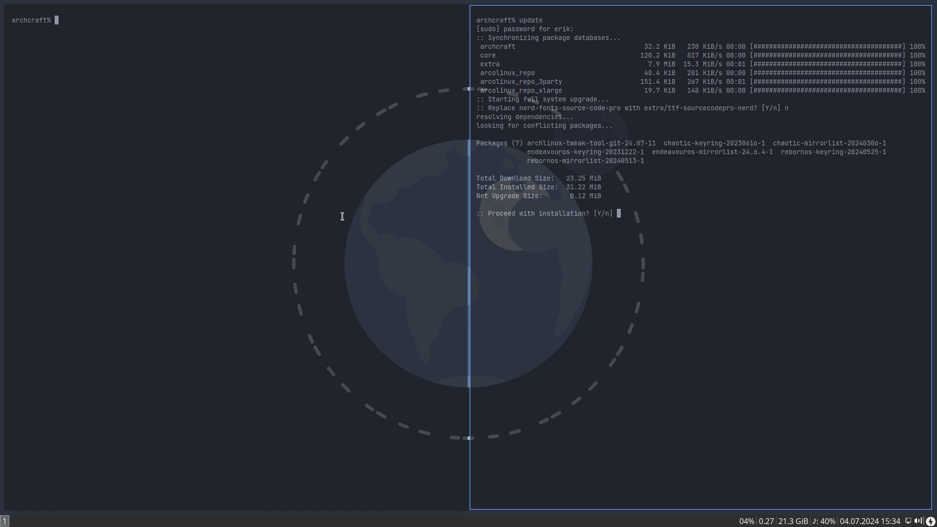
{"action": "key", "text": "Return"}
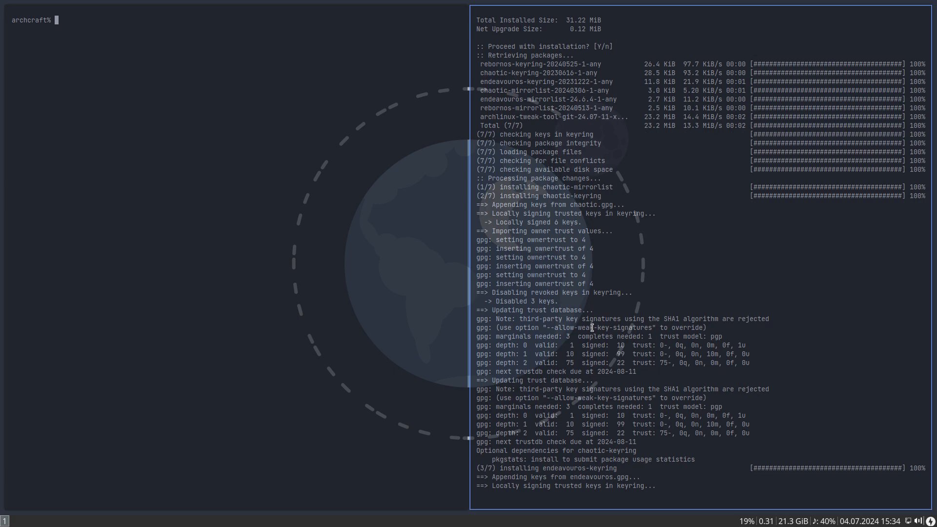
{"action": "left_click", "coordinate": [345, 305]}
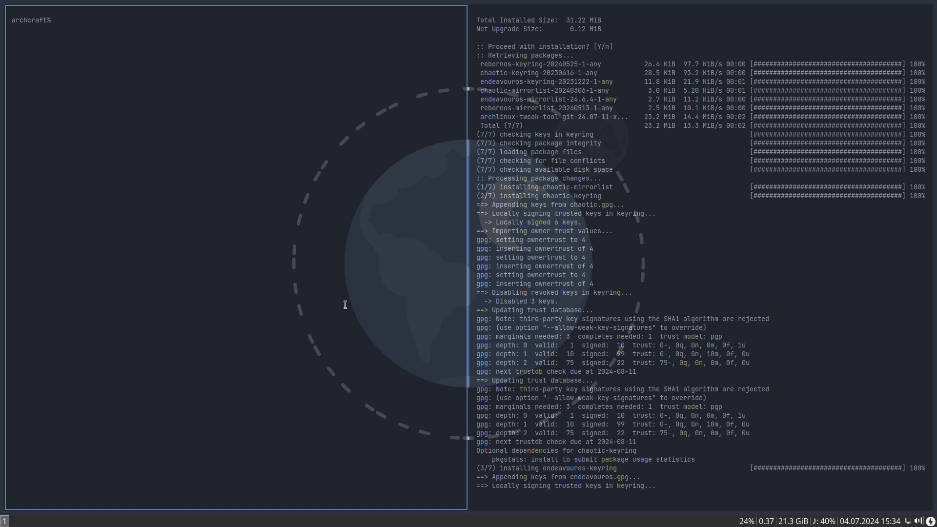
{"action": "type", "text": "att"}
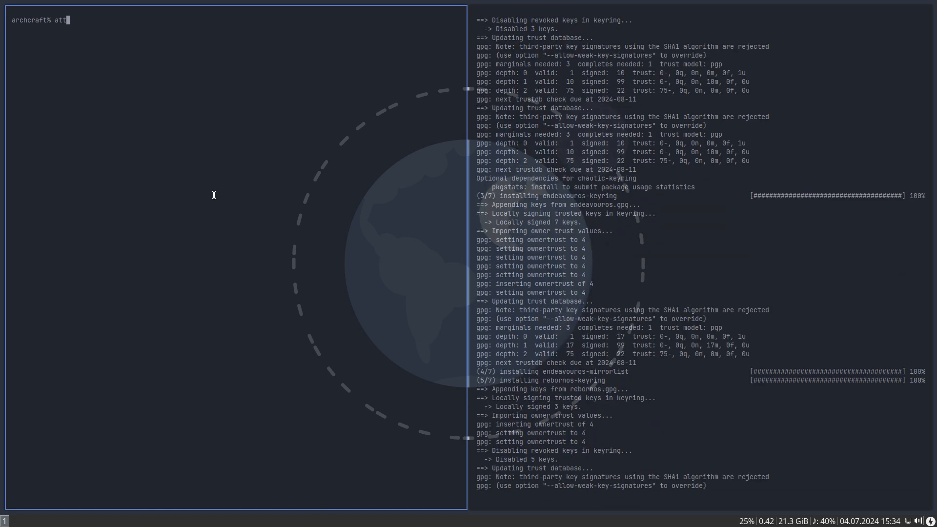
Step: Launch the tweak tool with the password, close the update terminal and make ATT fullscreen
{"action": "key", "text": "Return"}
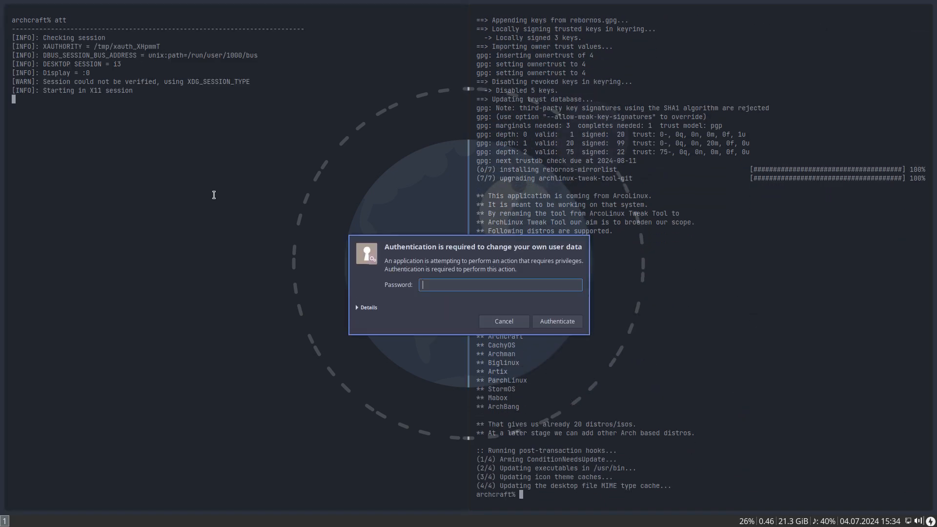
{"action": "key", "text": "Return"}
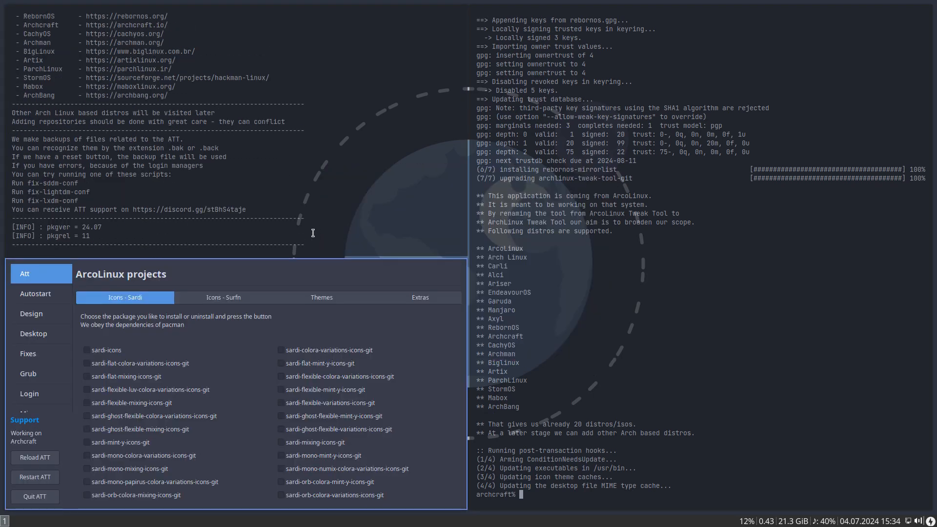
{"action": "key", "text": "super+q"}
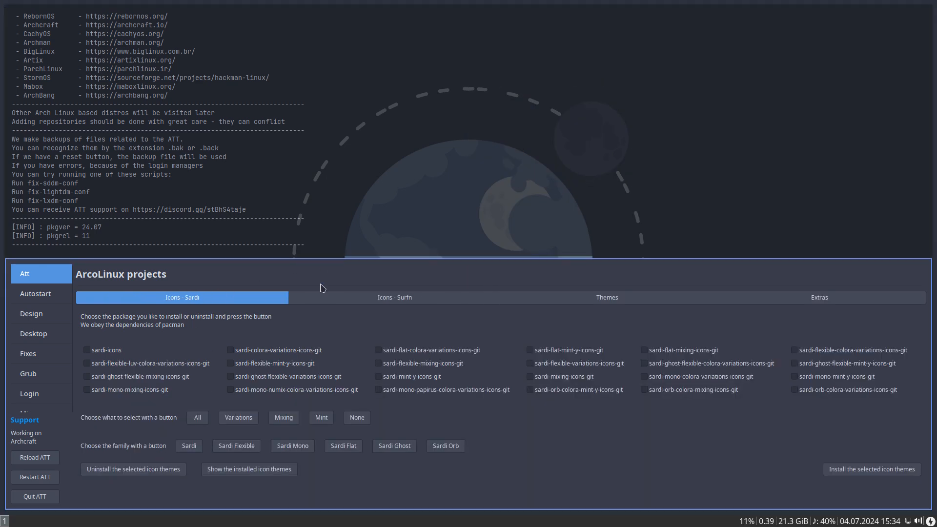
{"action": "key", "text": "super+f"}
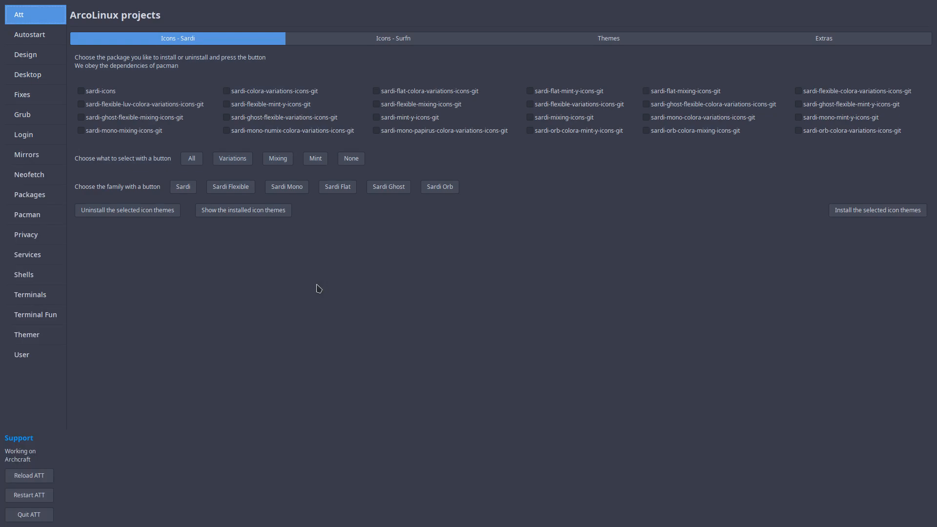
Step: Browse the Icons - Surfn, Themes, Desktop and Terminals pages, ending on Shells
{"action": "left_click", "coordinate": [408, 39]}
{"action": "left_click", "coordinate": [542, 38]}
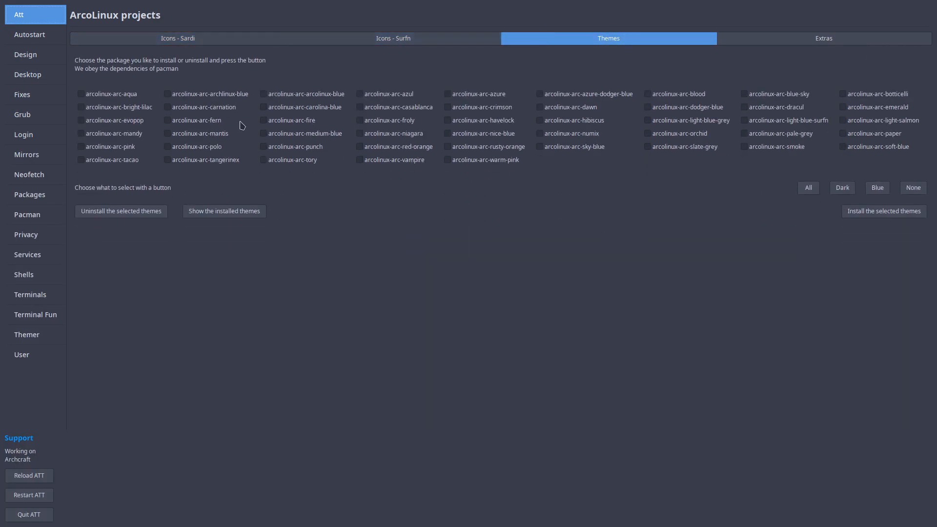
{"action": "left_click", "coordinate": [41, 81]}
{"action": "left_click", "coordinate": [28, 302]}
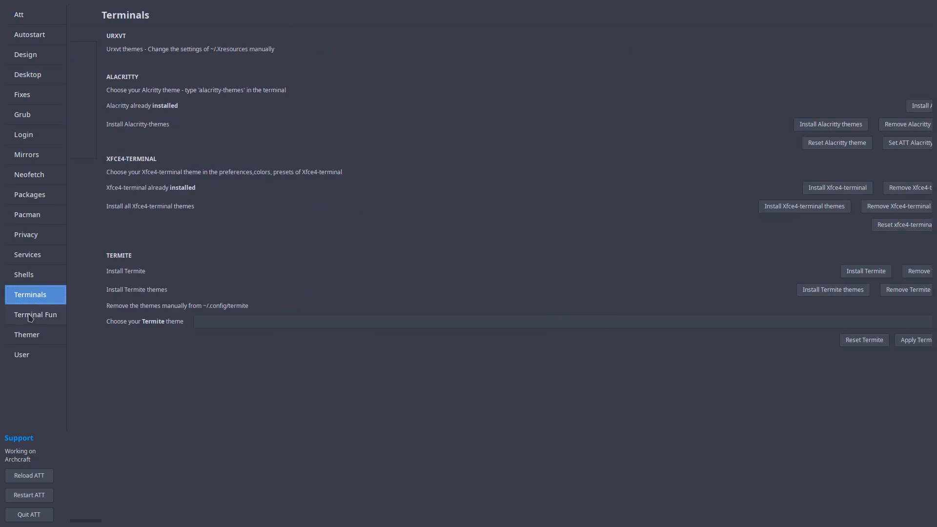
{"action": "left_click", "coordinate": [34, 278]}
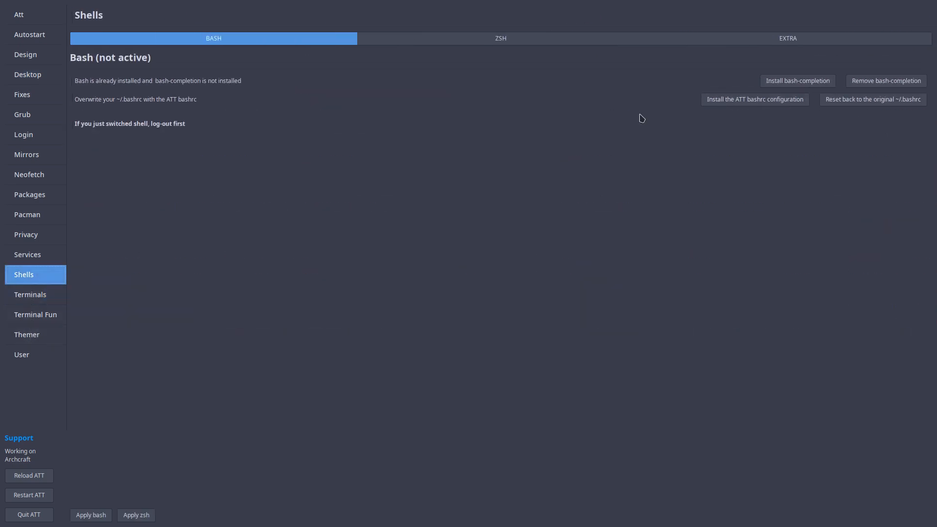
Step: Install the missing alias apps from Shells > Extra, then close the terminal and ATT
{"action": "left_click", "coordinate": [771, 38]}
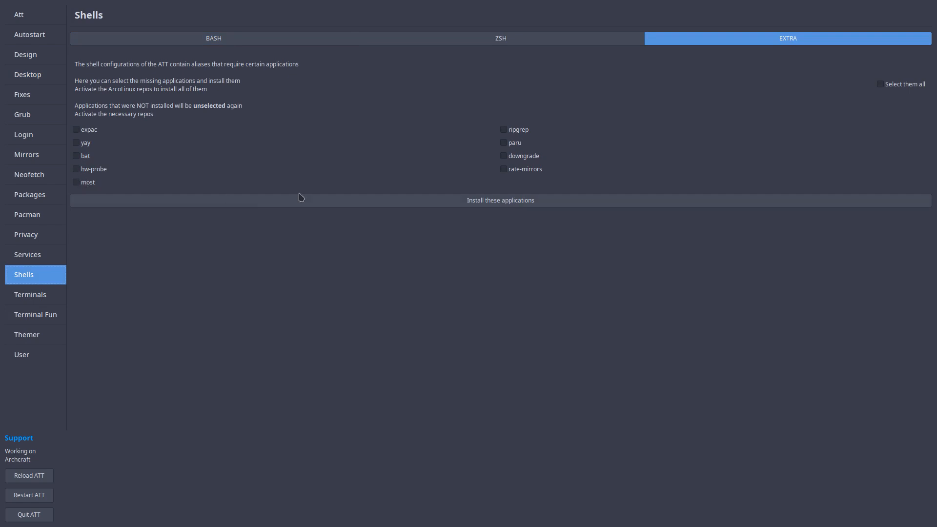
{"action": "left_click", "coordinate": [893, 86]}
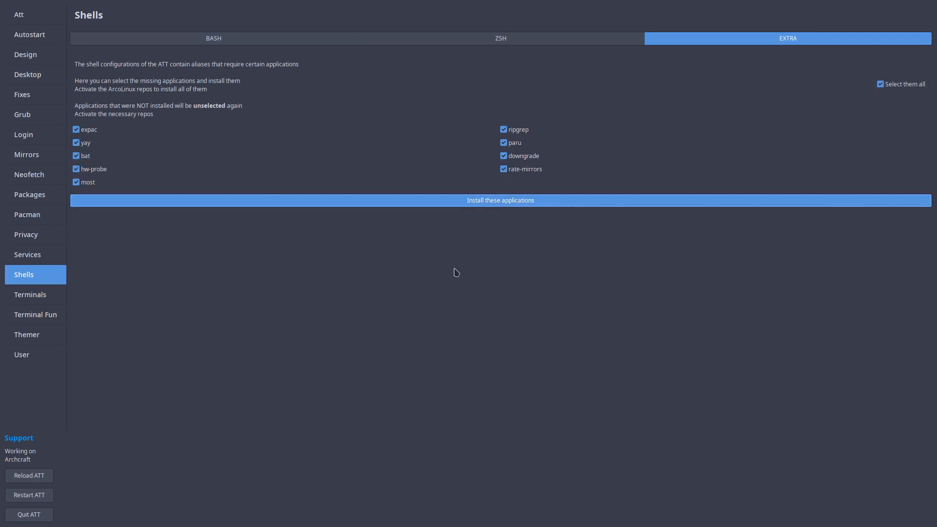
{"action": "key", "text": "super+f"}
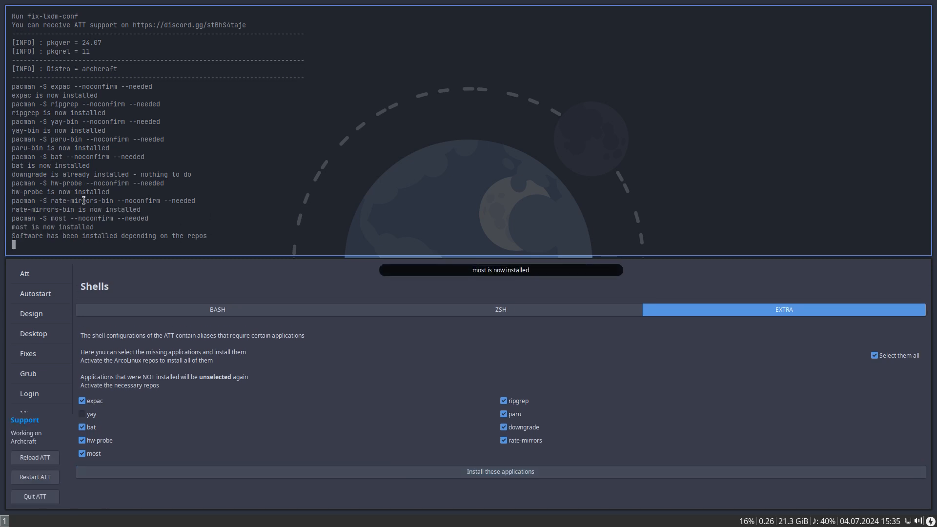
{"action": "key", "text": "super+q"}
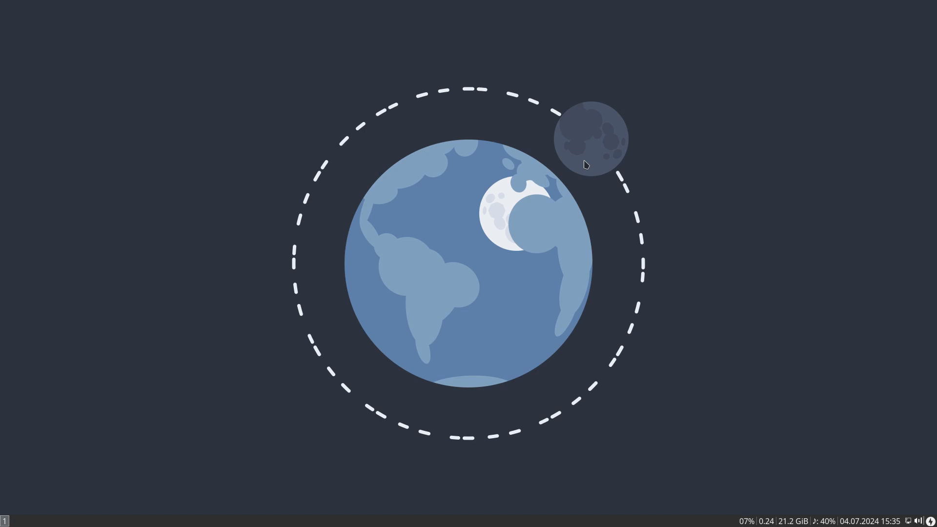
Step: Rate the mirrors by running ram with the sudo password in a new terminal
{"action": "key", "text": "super+Return"}
{"action": "type", "text": "ram"}
{"action": "key", "text": "Return"}
{"action": "type", "text": "*****"}
{"action": "key", "text": "Return"}
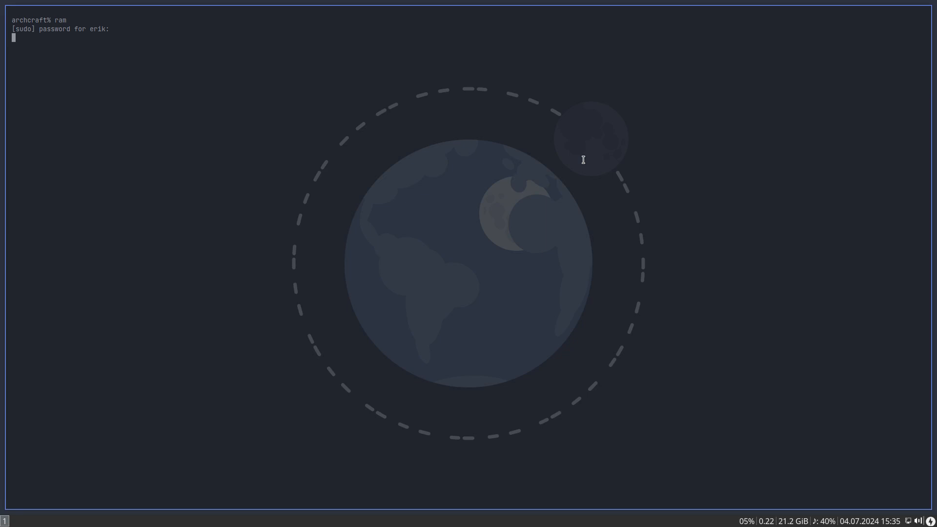
Step: Run rams in a second terminal, check its alias, and inspect the mirror list
{"action": "key", "text": "super+Return"}
{"action": "type", "text": "razm"}
{"action": "key", "text": "BackSpace"}
{"action": "key", "text": "BackSpace"}
{"action": "type", "text": "ms"}
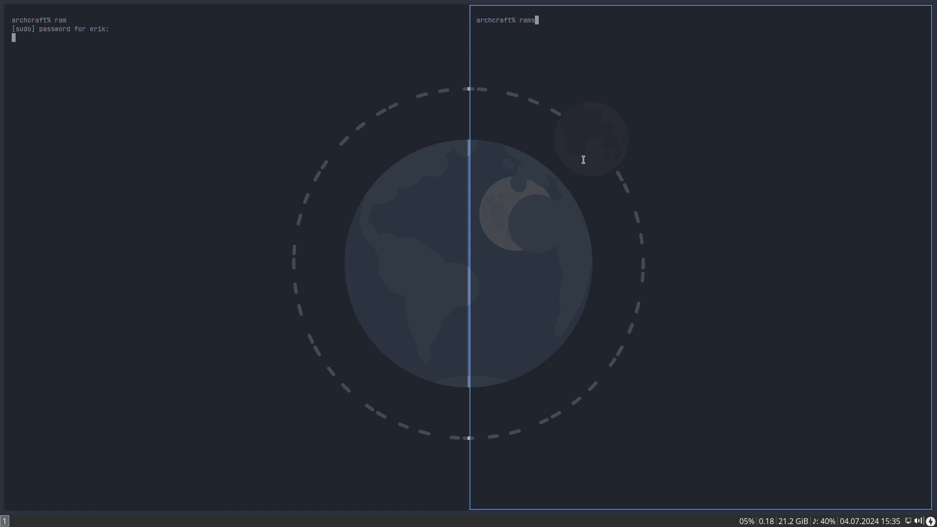
{"action": "key", "text": "Return"}
{"action": "type", "text": "alias rams"}
{"action": "key", "text": "Return"}
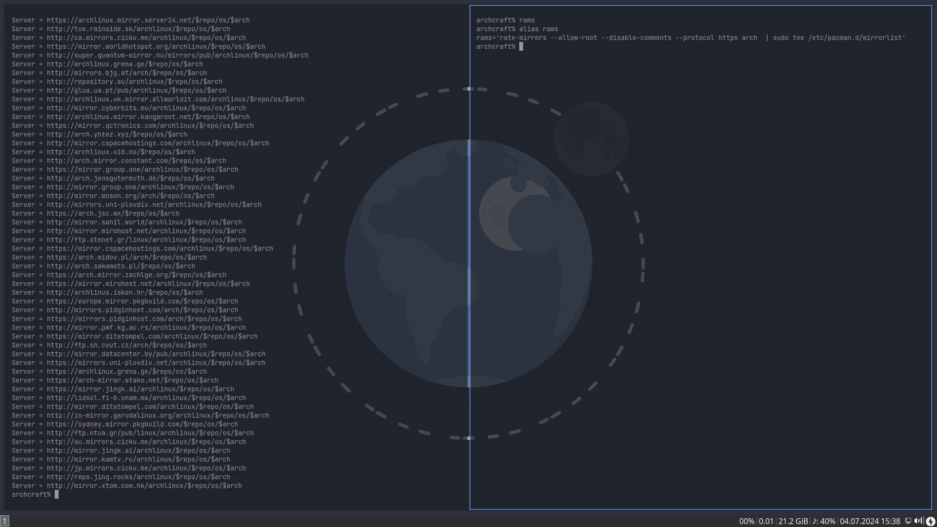
{"action": "left_click", "coordinate": [324, 245]}
{"action": "scroll", "coordinate": [234, 239], "scroll_direction": "up", "scroll_amount": 7}
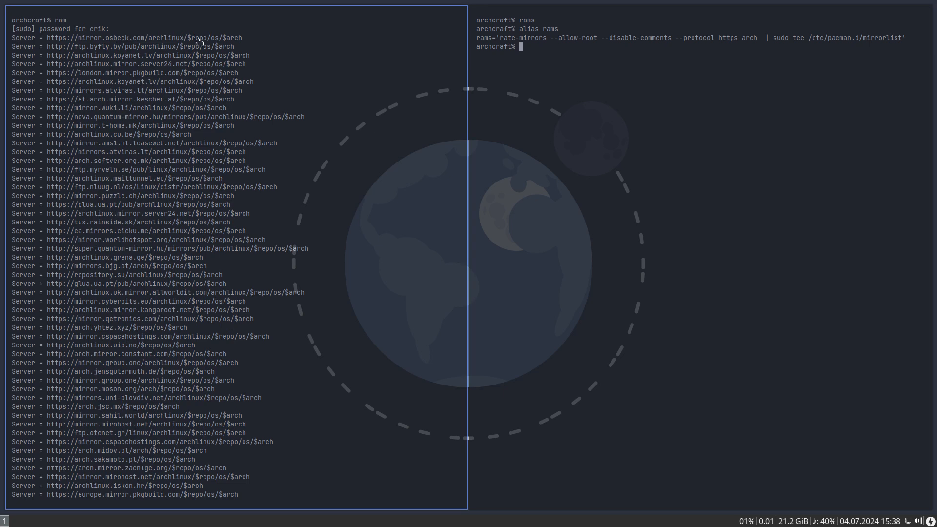
{"action": "left_click_drag", "start_coordinate": [244, 38], "coordinate": [43, 39]}
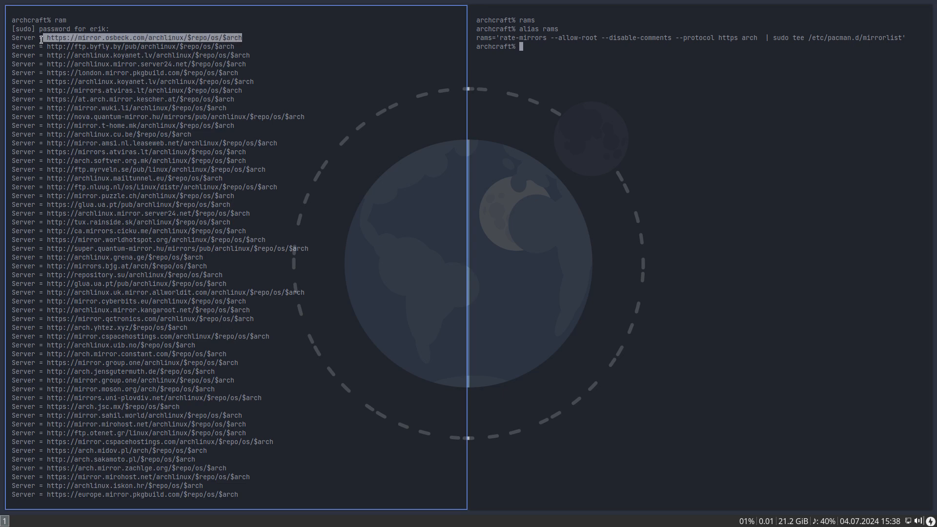
Step: Start update, accept the nerd font replacement, decline installing, and close the terminal
{"action": "type", "text": "update"}
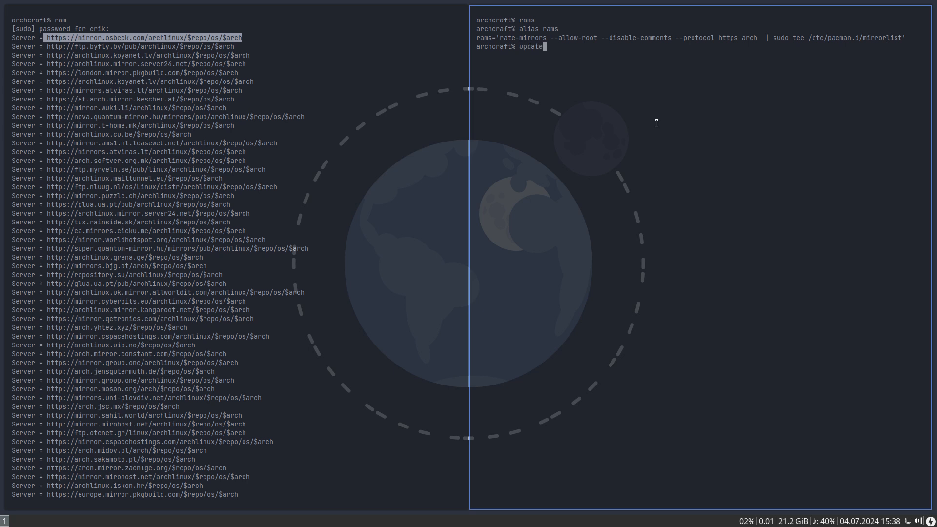
{"action": "key", "text": "Return"}
{"action": "type", "text": "********"}
{"action": "key", "text": "Return"}
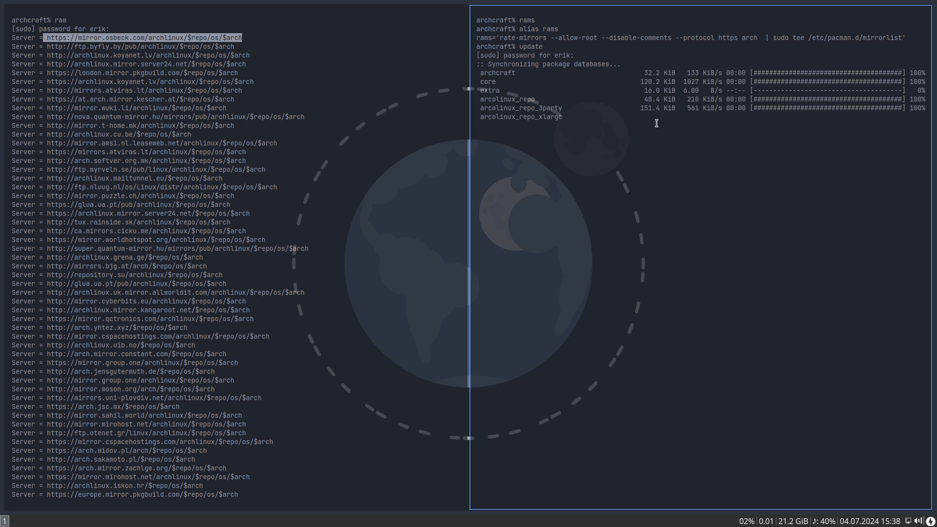
{"action": "type", "text": "y"}
{"action": "key", "text": "Return"}
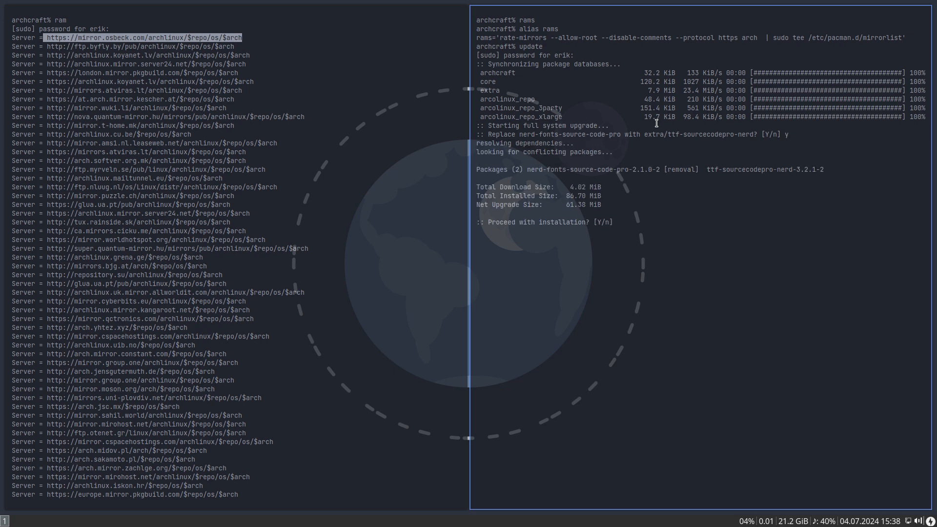
{"action": "type", "text": "n"}
{"action": "key", "text": "Return"}
{"action": "key", "text": "super+q"}
{"action": "key", "text": "super+q"}
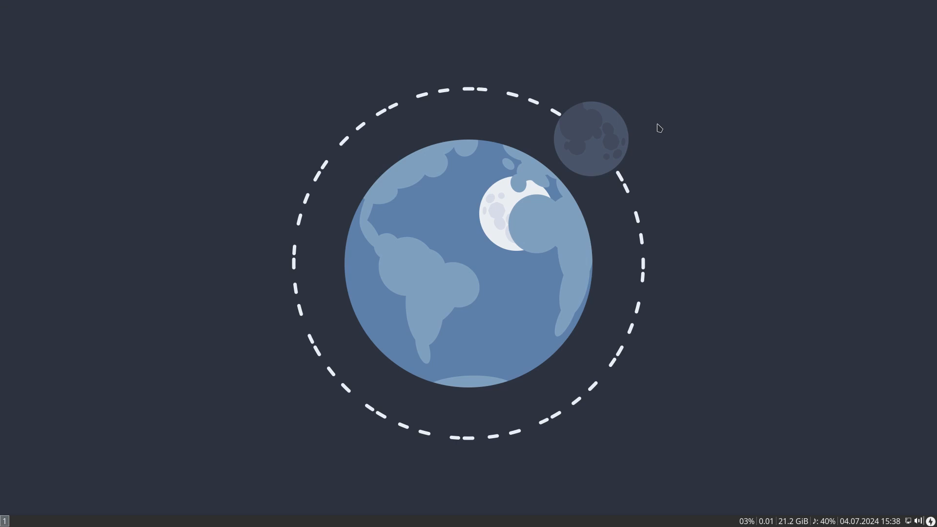
Step: Open Thunar with Super+Shift+F, then log out of xmonad through archlinux-logout (Super+X, L)
{"action": "key", "text": "super+shift+f"}
{"action": "key", "text": "super+shift+f"}
{"action": "key", "text": "super+shift+f"}
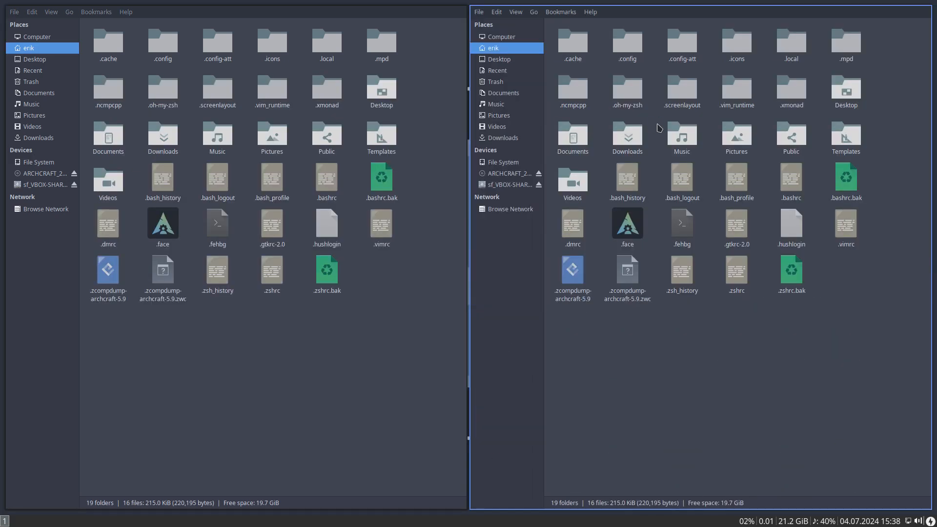
{"action": "key", "text": "super+x"}
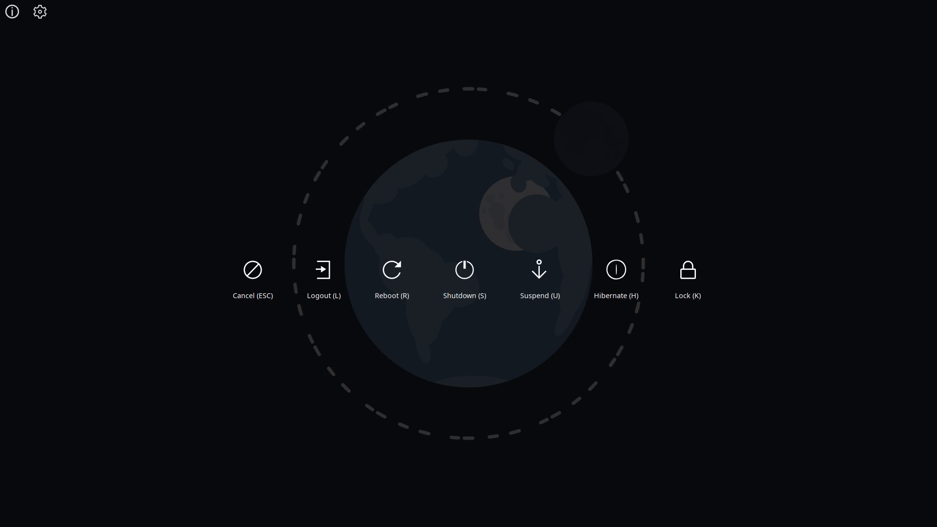
{"action": "key", "text": "l"}
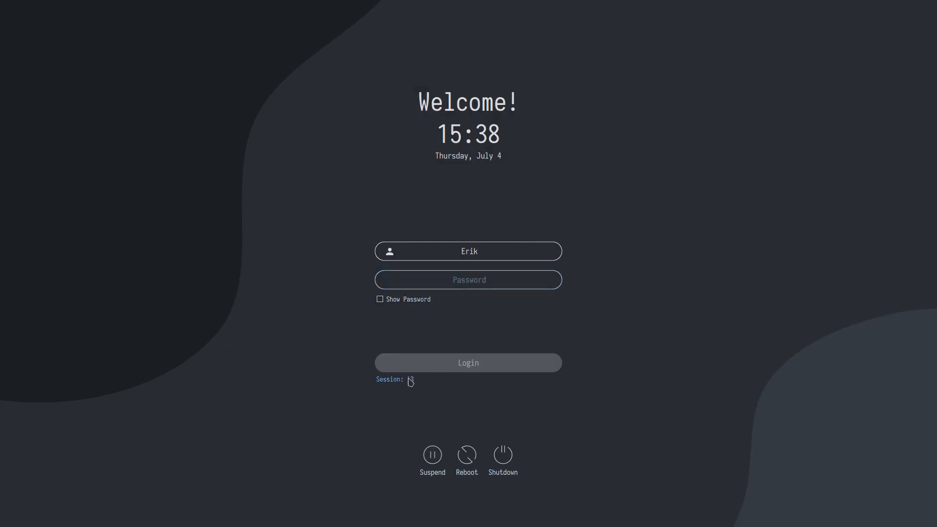
Step: Select the herbstluftwm session in SDDM and log in with the user's password
{"action": "left_click", "coordinate": [410, 380]}
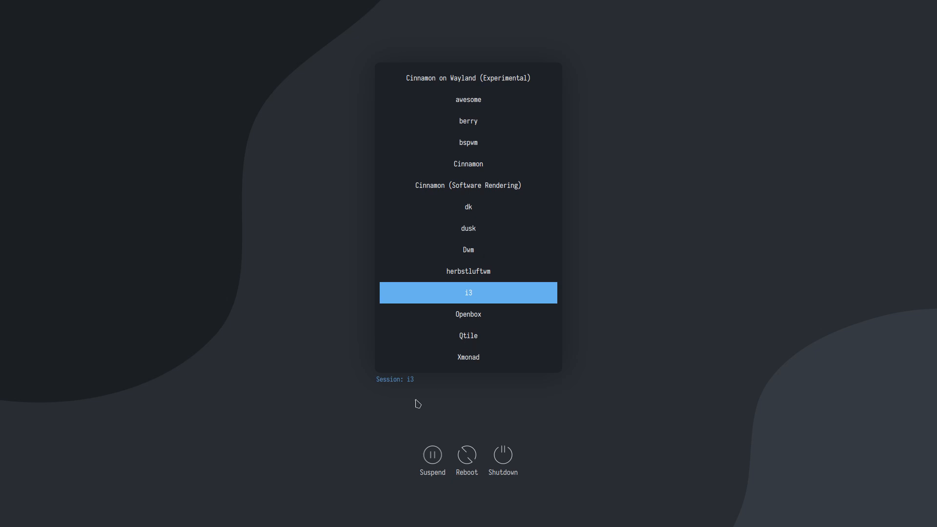
{"action": "left_click", "coordinate": [467, 277]}
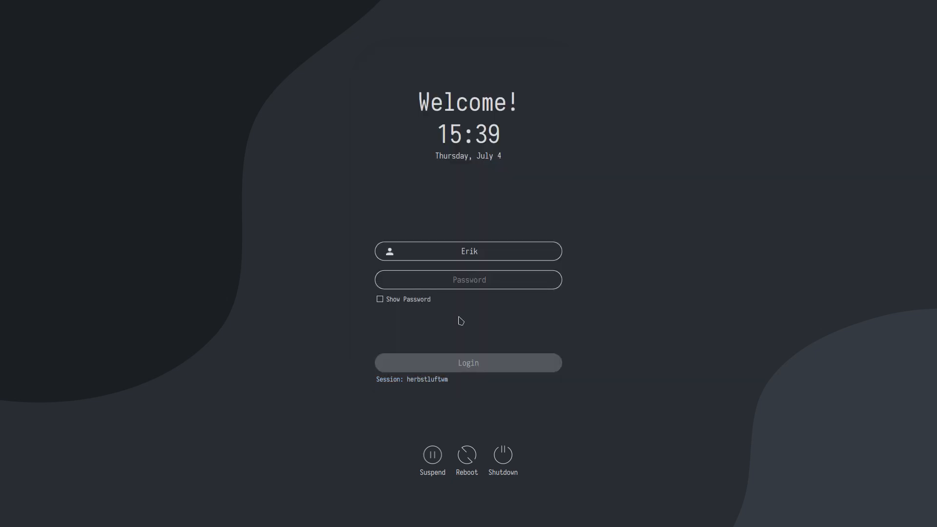
{"action": "left_click", "coordinate": [447, 282]}
{"action": "type", "text": "*"}
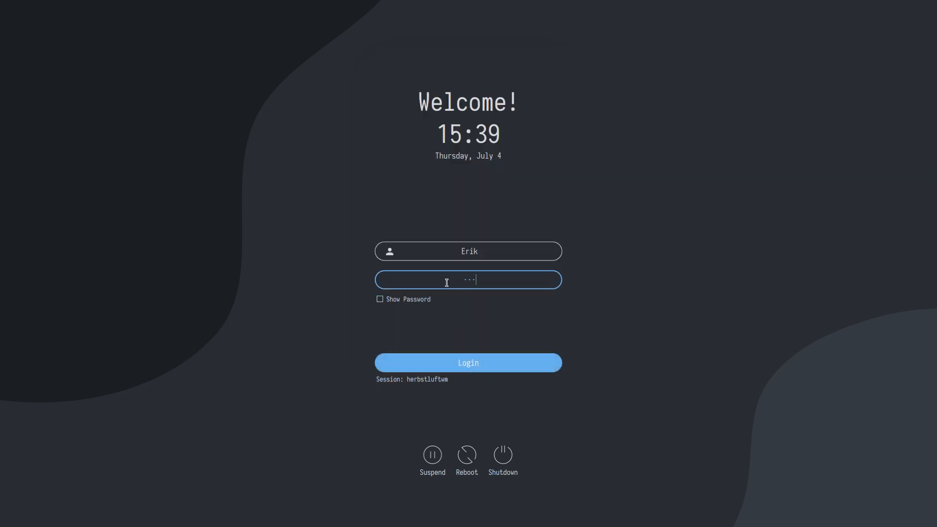
{"action": "key", "text": "Return"}
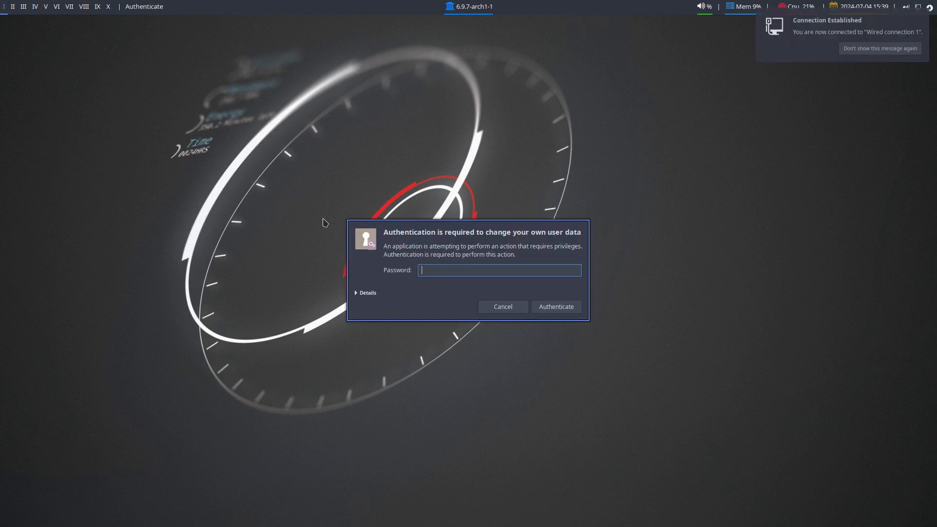
Step: Authenticate, confirm removing the leftover 'Lock File Found' file, and authenticate again to launch ATT
{"action": "key", "text": "Return"}
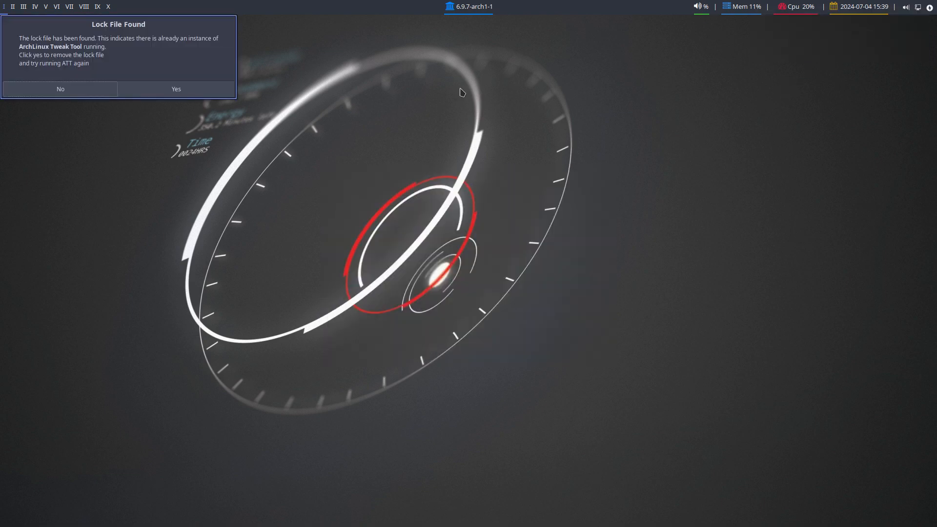
{"action": "left_click", "coordinate": [155, 92]}
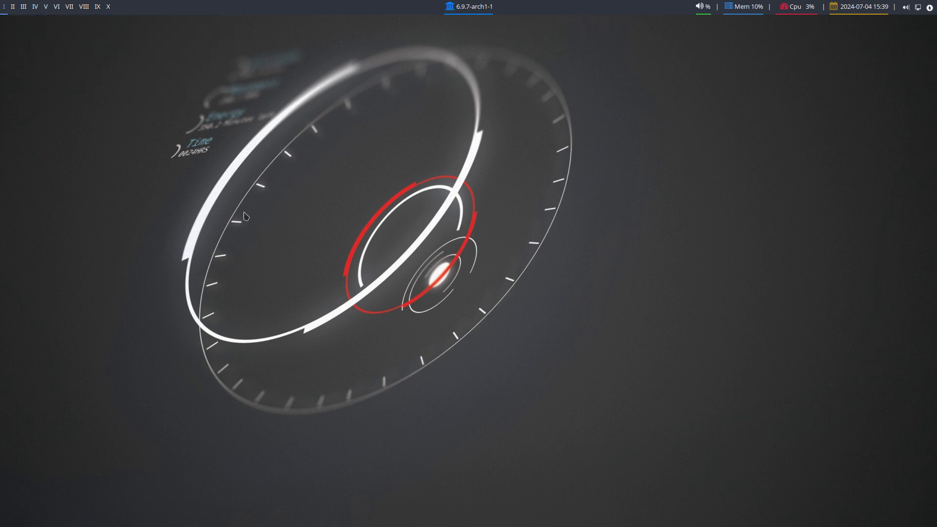
{"action": "type", "text": "•••"}
{"action": "key", "text": "Return"}
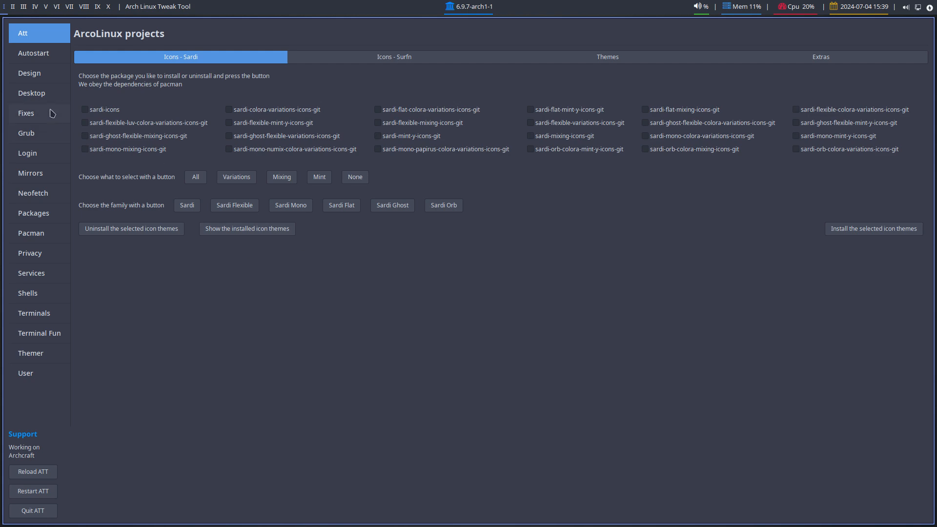
Step: Install leftwm from ATT's Desktop installer page, then quit ATT
{"action": "left_click", "coordinate": [40, 97]}
{"action": "left_click", "coordinate": [151, 126]}
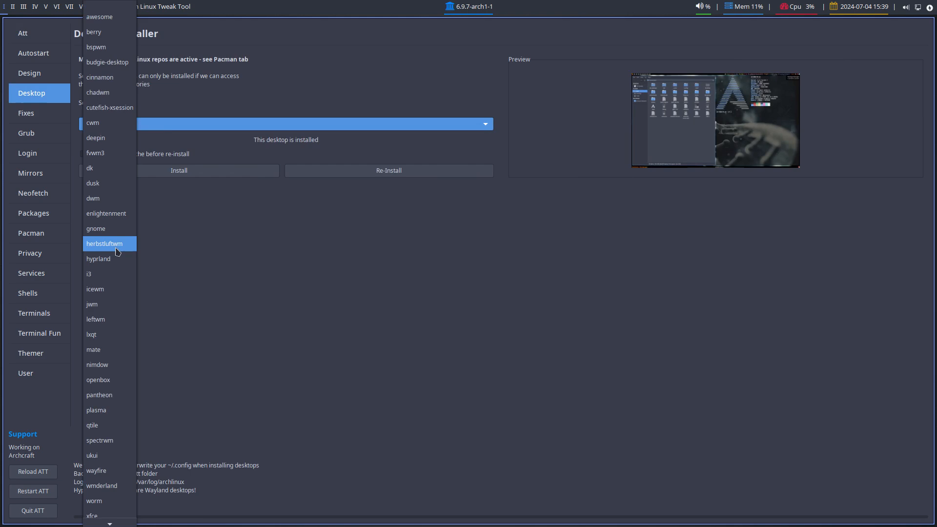
{"action": "left_click", "coordinate": [112, 320]}
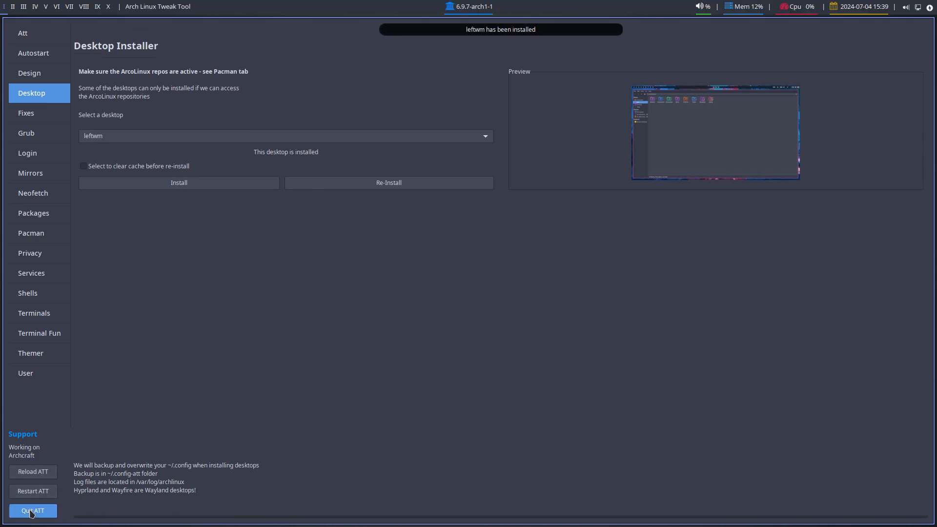
{"action": "left_click", "coordinate": [30, 511]}
Step: Log out of herbstluftwm with Super+X and L, then open the SDDM session list to find LeftWM
{"action": "key", "text": "super+x"}
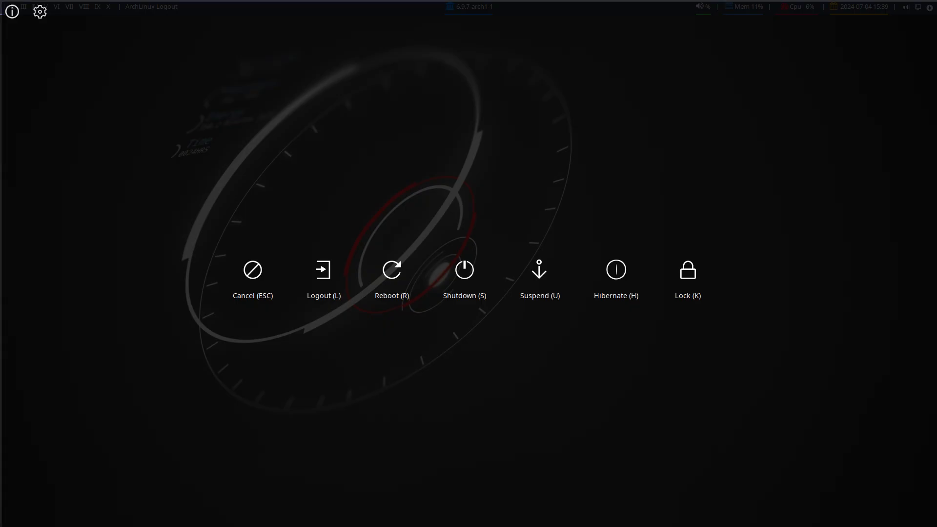
{"action": "key", "text": "l"}
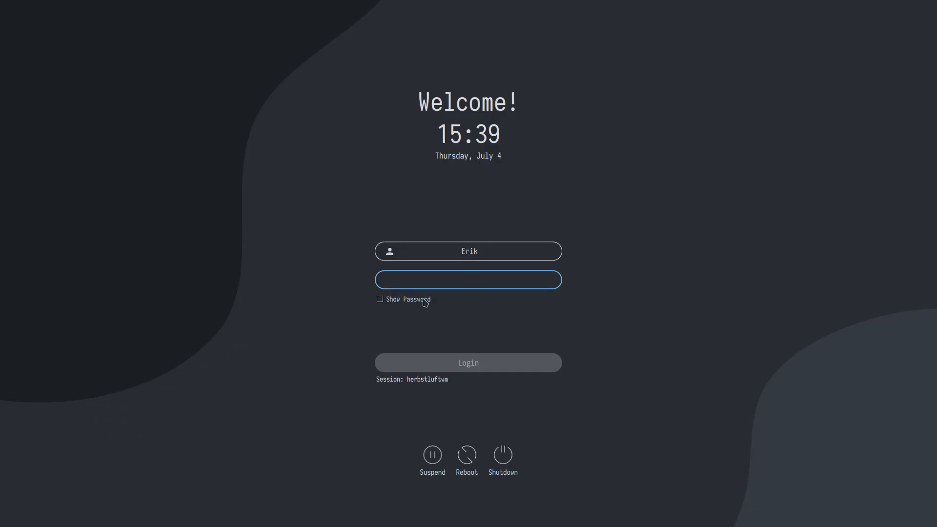
{"action": "left_click", "coordinate": [429, 379]}
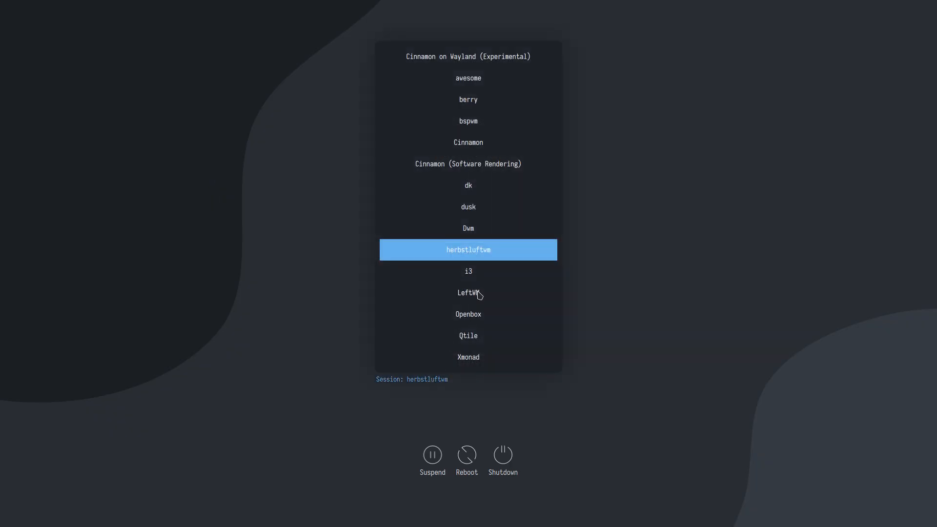